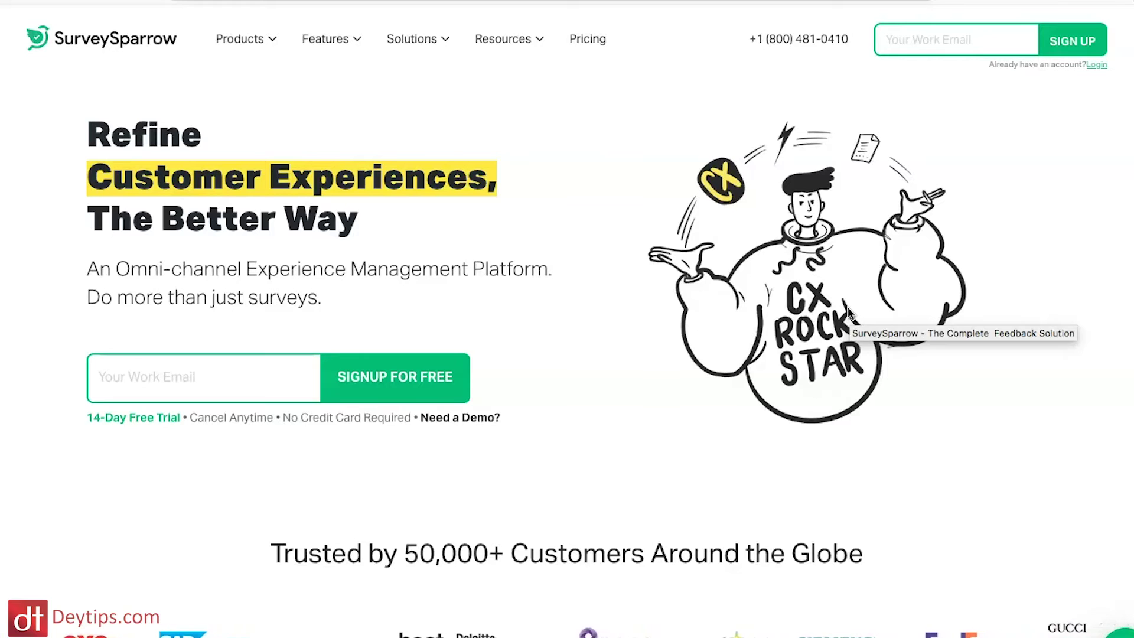
# - Log in from the homepage to reach the empty Mine workspace dashboard on a 14-day trial
pyautogui.click(686, 406)
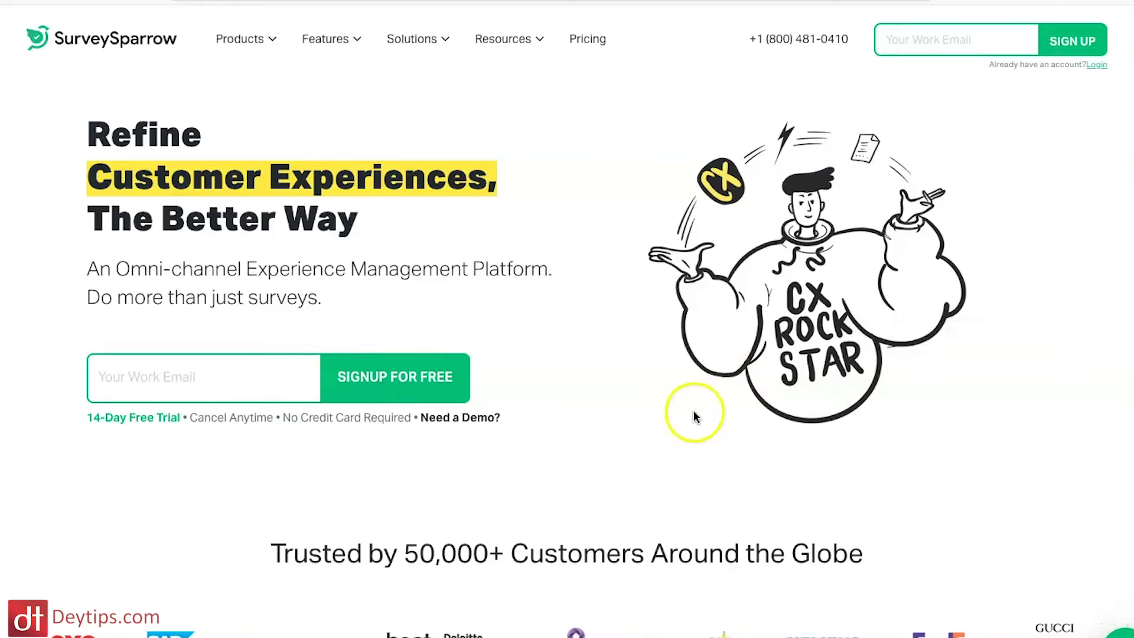
pyautogui.moveTo(328, 43)
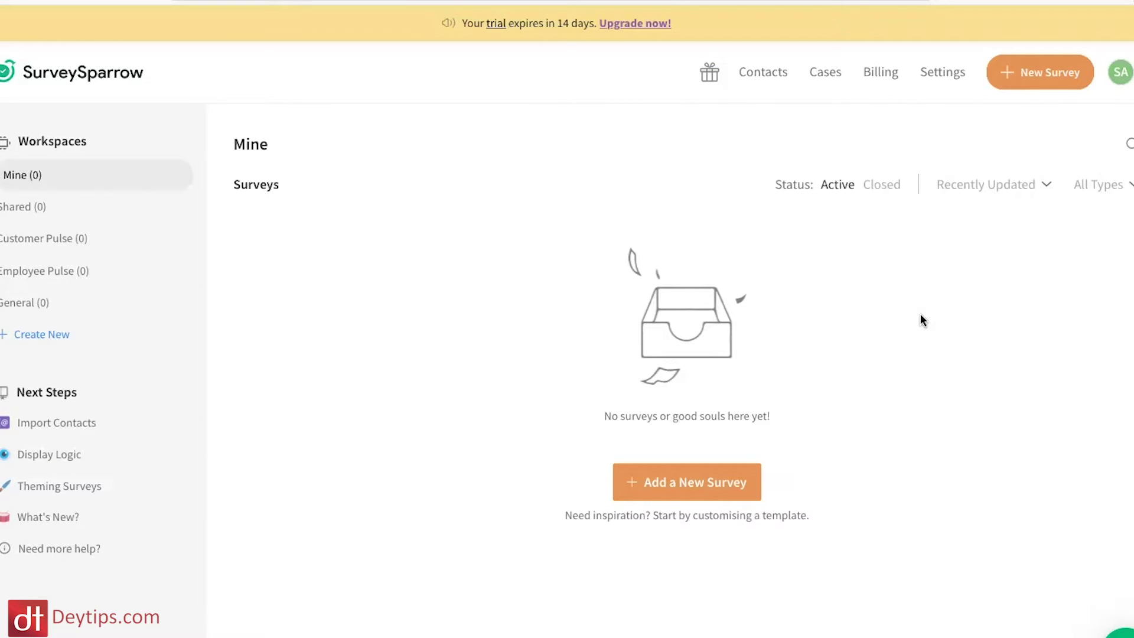
# - Start a new survey, preview the Chat, NPS, Offline and 360 Degree types, then choose Classic Survey
pyautogui.click(728, 489)
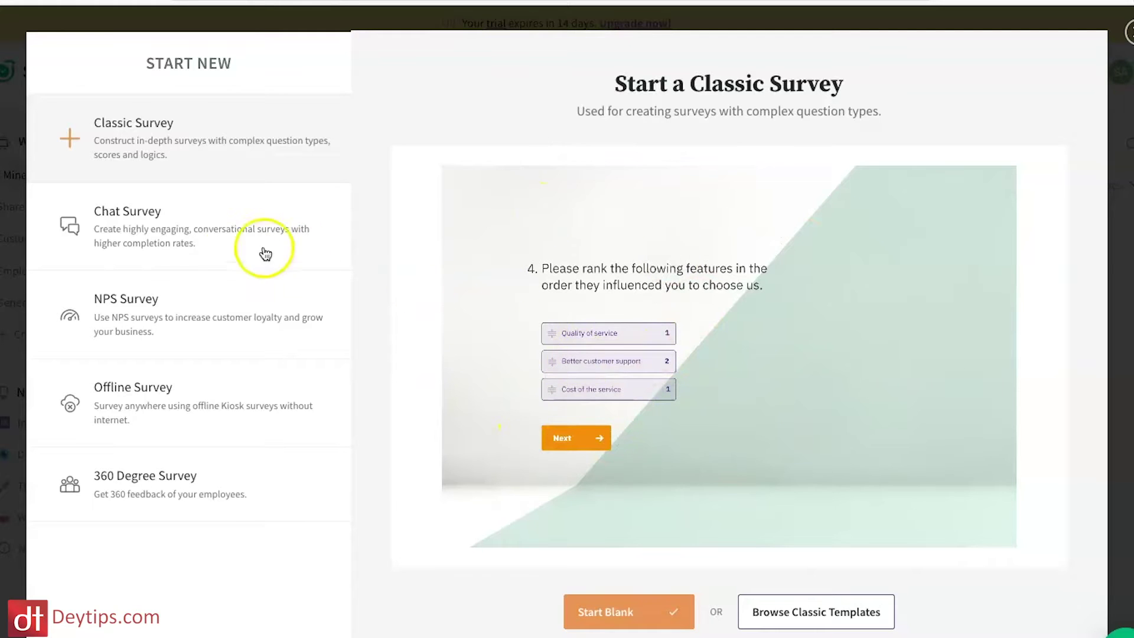
pyautogui.click(190, 241)
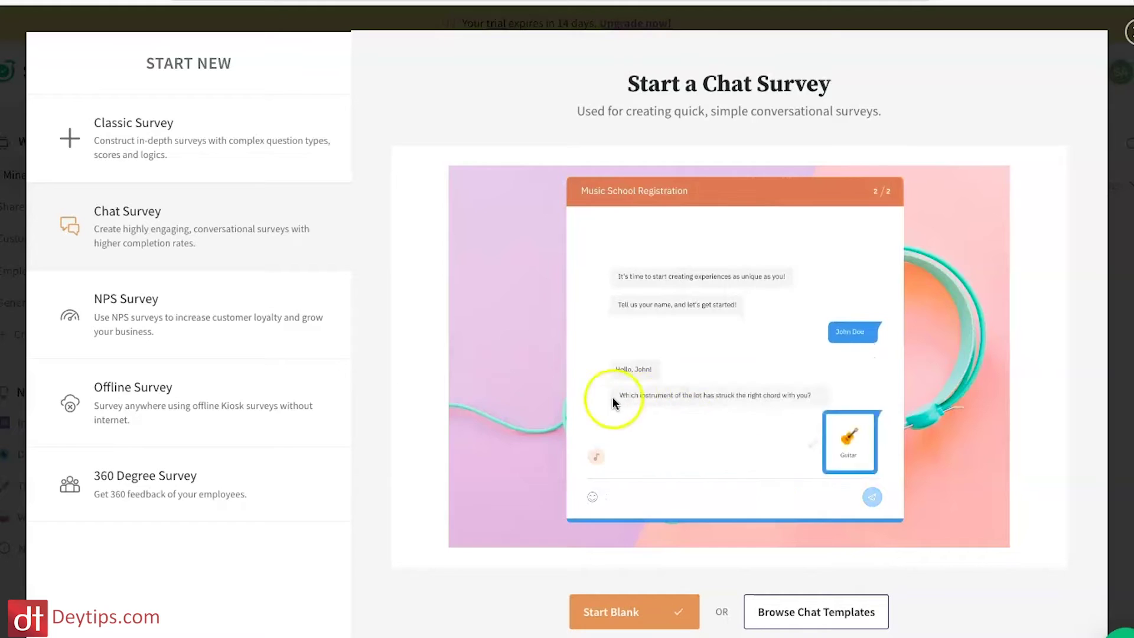
pyautogui.click(244, 320)
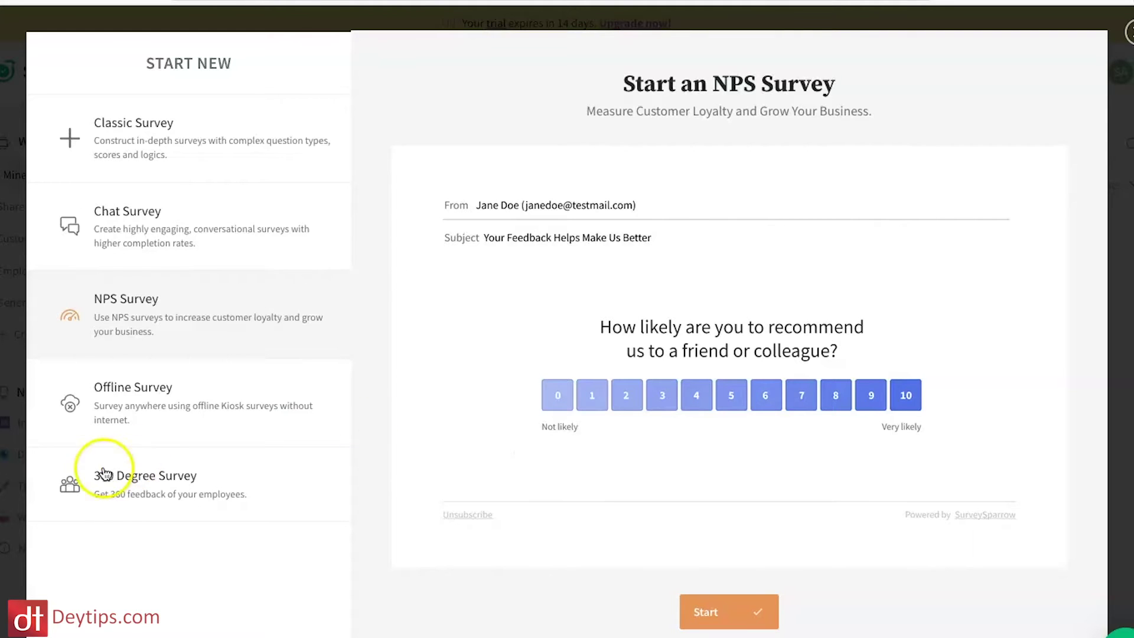
pyautogui.click(151, 415)
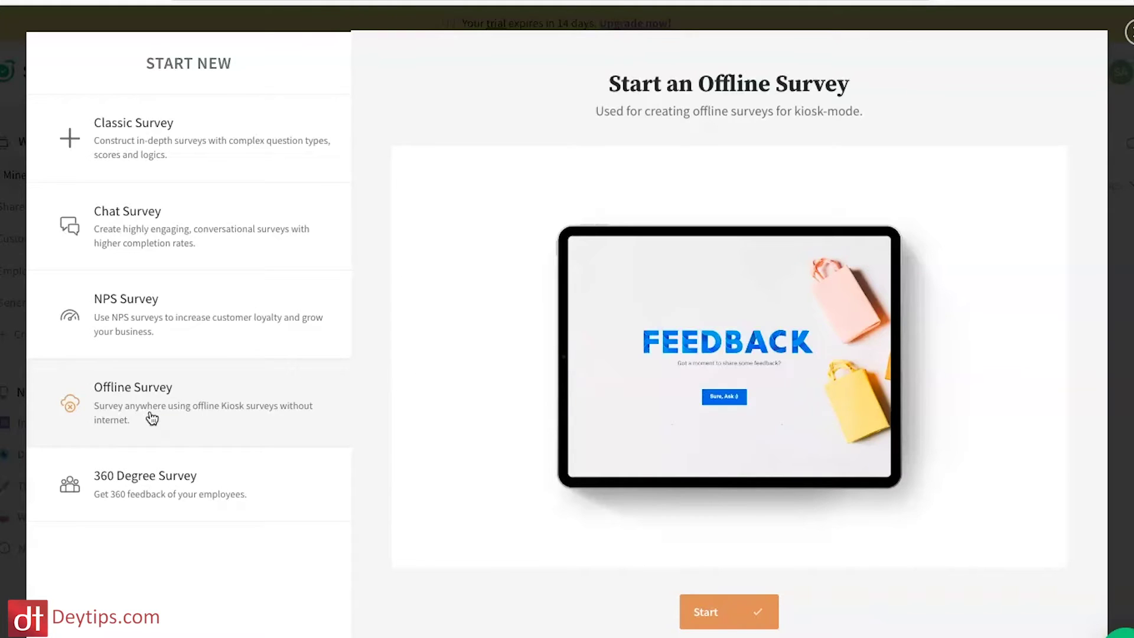
pyautogui.click(219, 494)
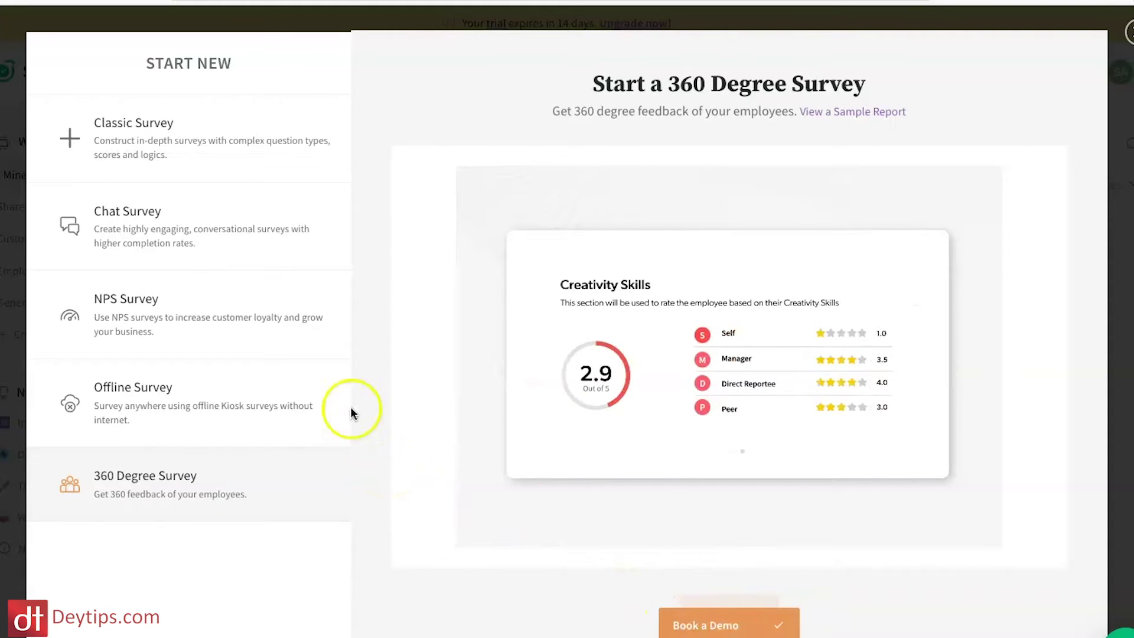
pyautogui.click(266, 154)
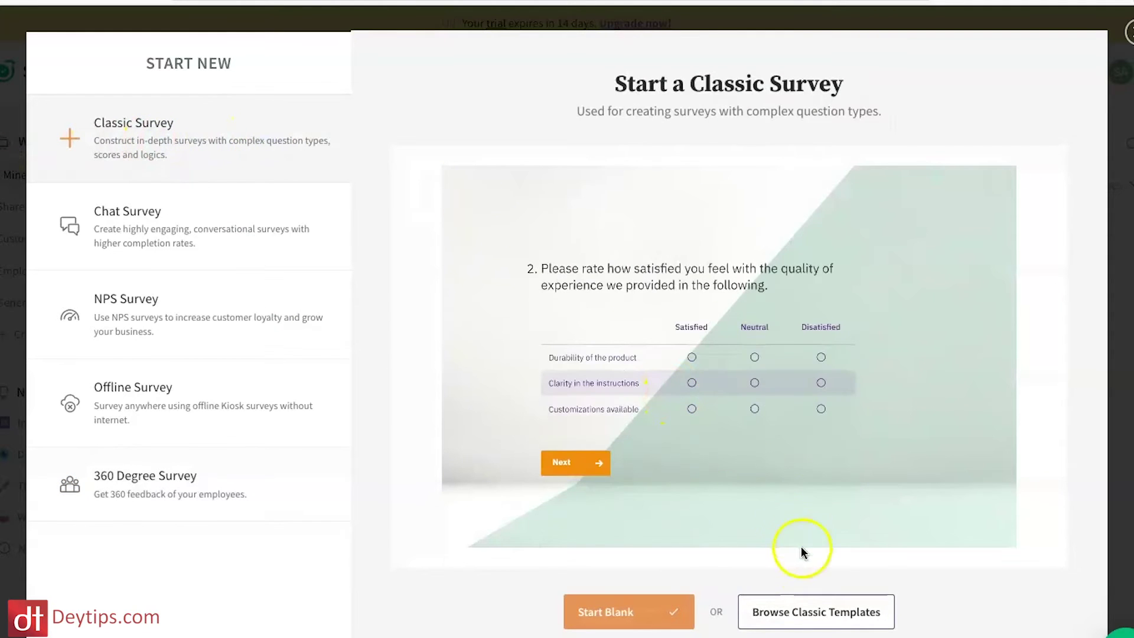
# - Browse the classic templates, filter to Marketing, and open the User Experience Survey preview
pyautogui.click(873, 617)
pyautogui.scroll(-5, 1026, 275)
pyautogui.scroll(-10, 1026, 275)
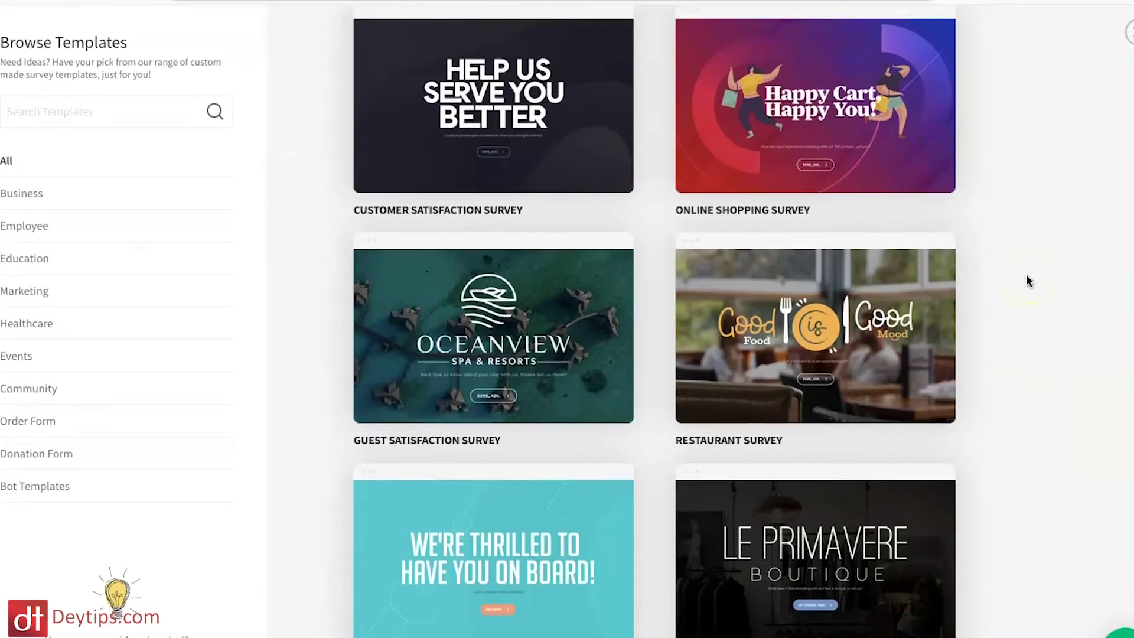
pyautogui.scroll(-12, 1025, 274)
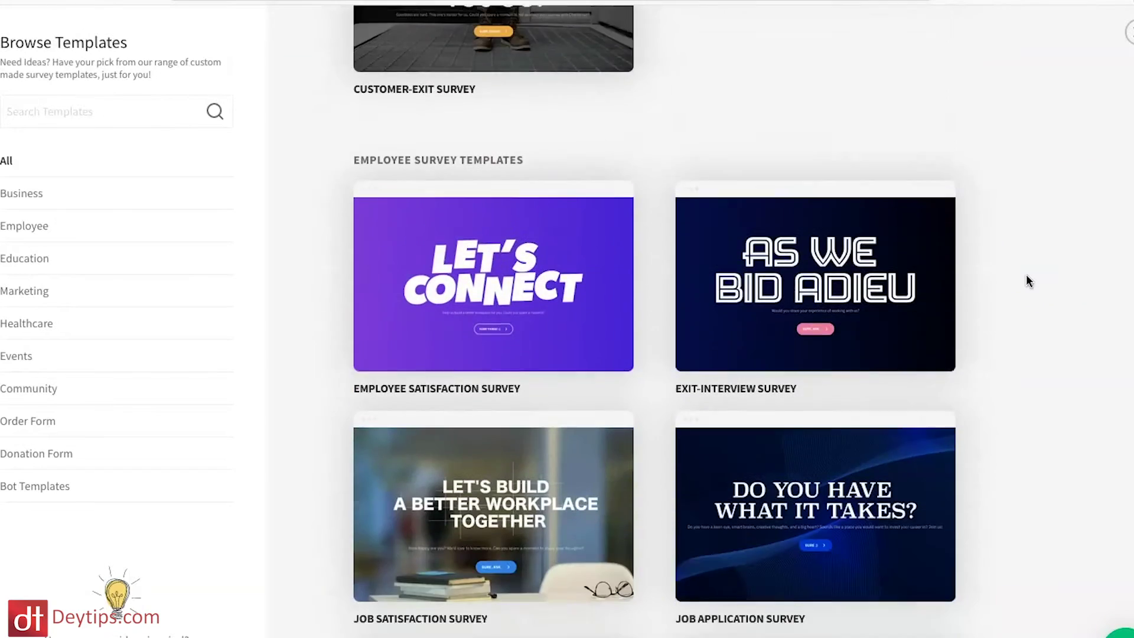
pyautogui.scroll(-5, 1026, 274)
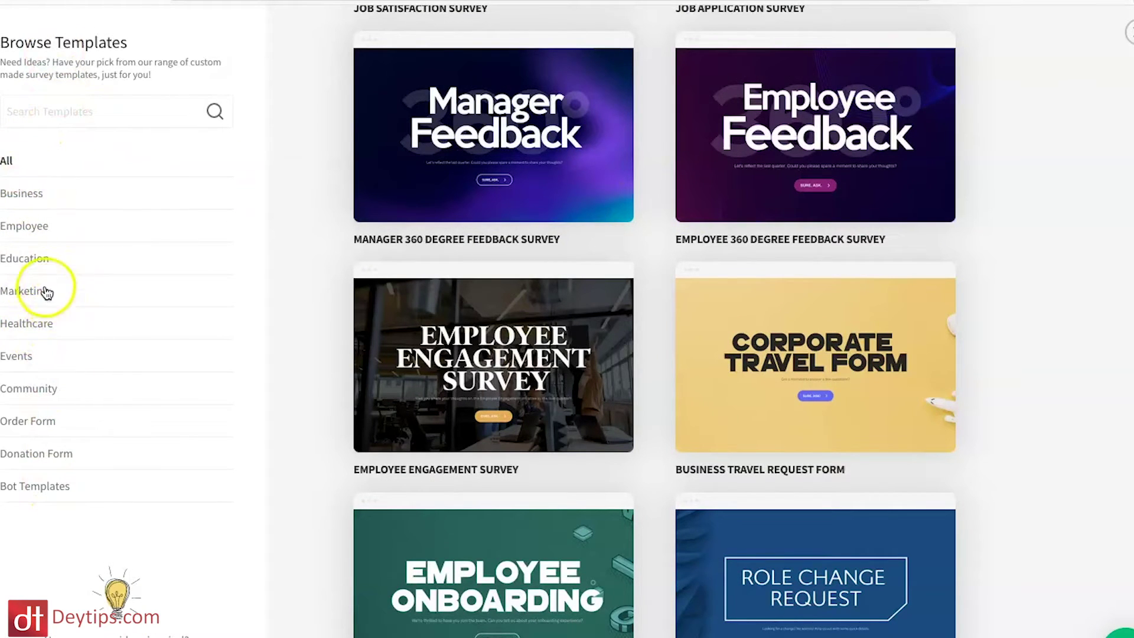
pyautogui.click(21, 297)
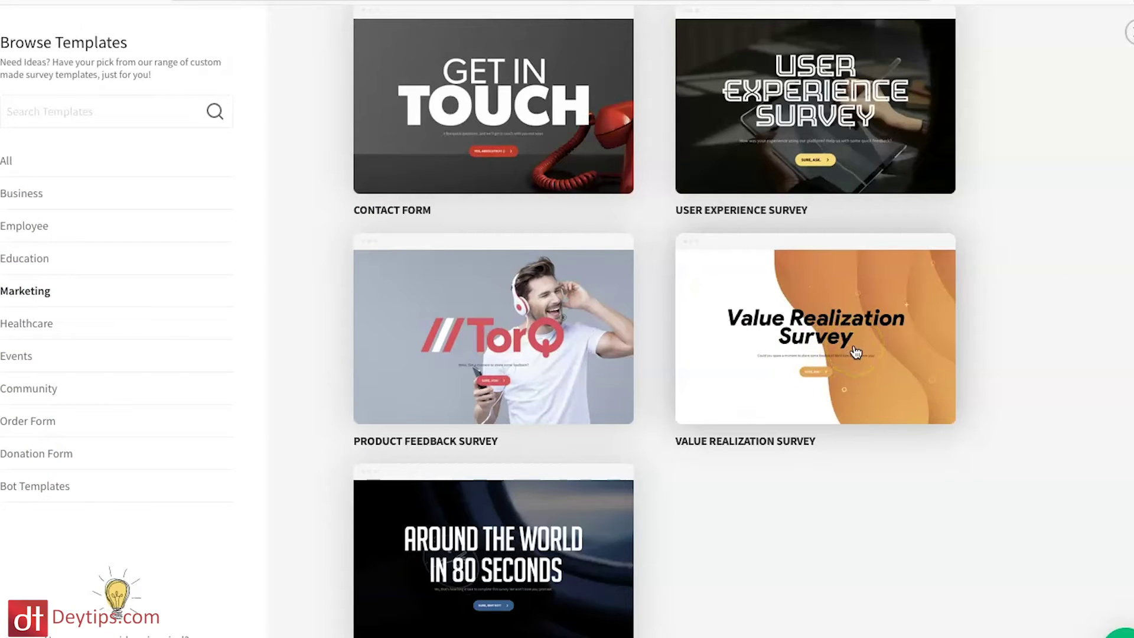
pyautogui.click(851, 99)
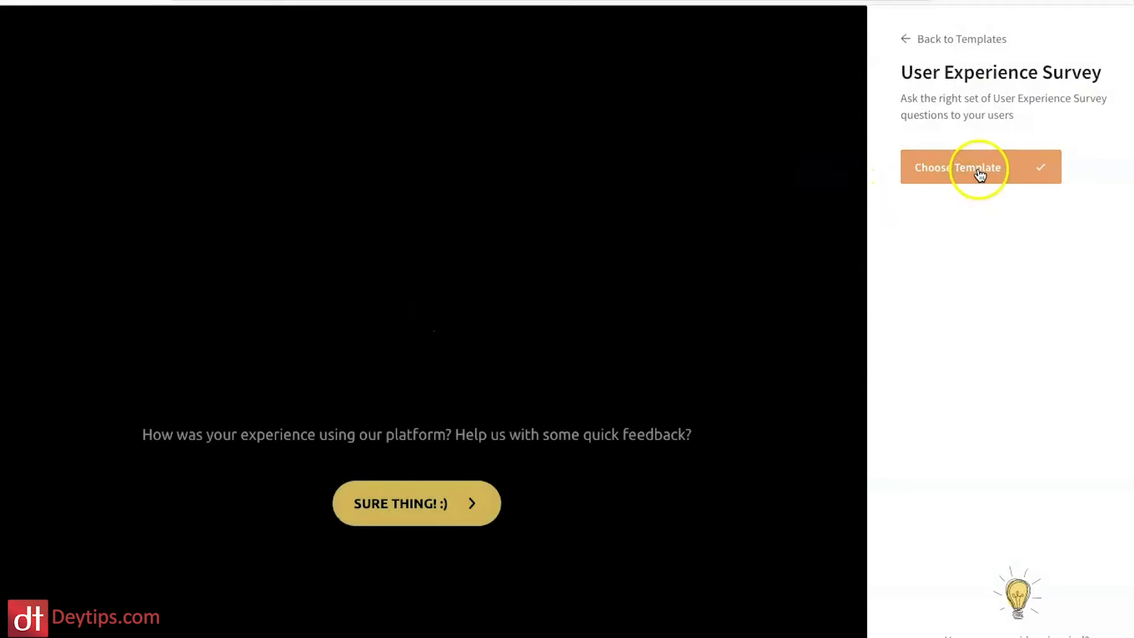
# - Use the User Experience template, retitle it 'Test survey', and create the survey
pyautogui.click(978, 169)
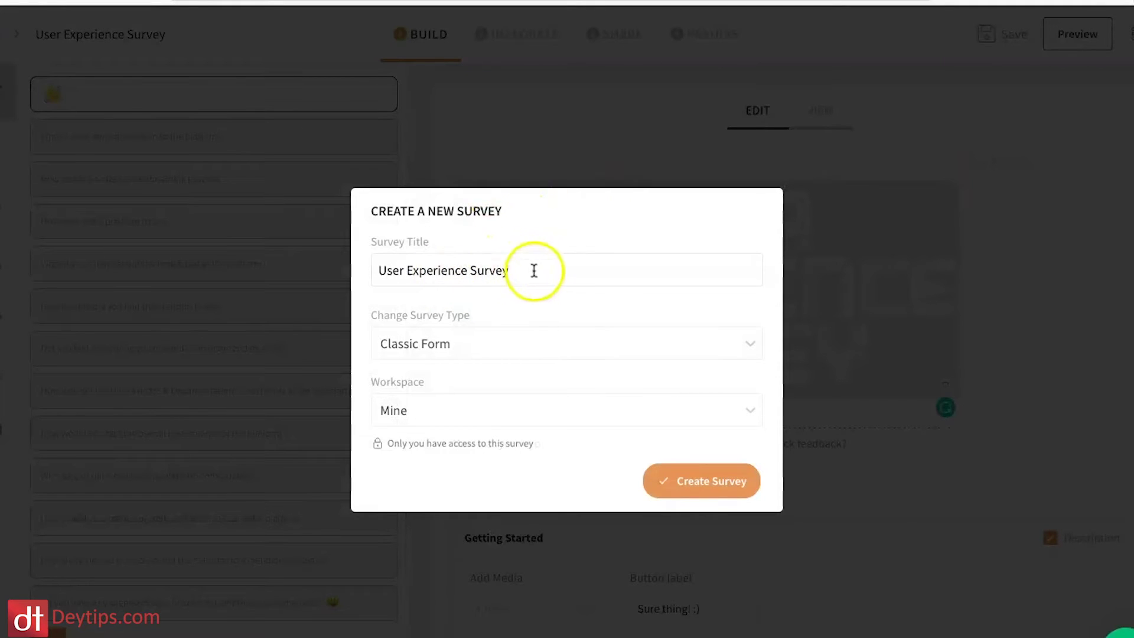
pyautogui.moveTo(511, 263); pyautogui.dragTo(352, 259)
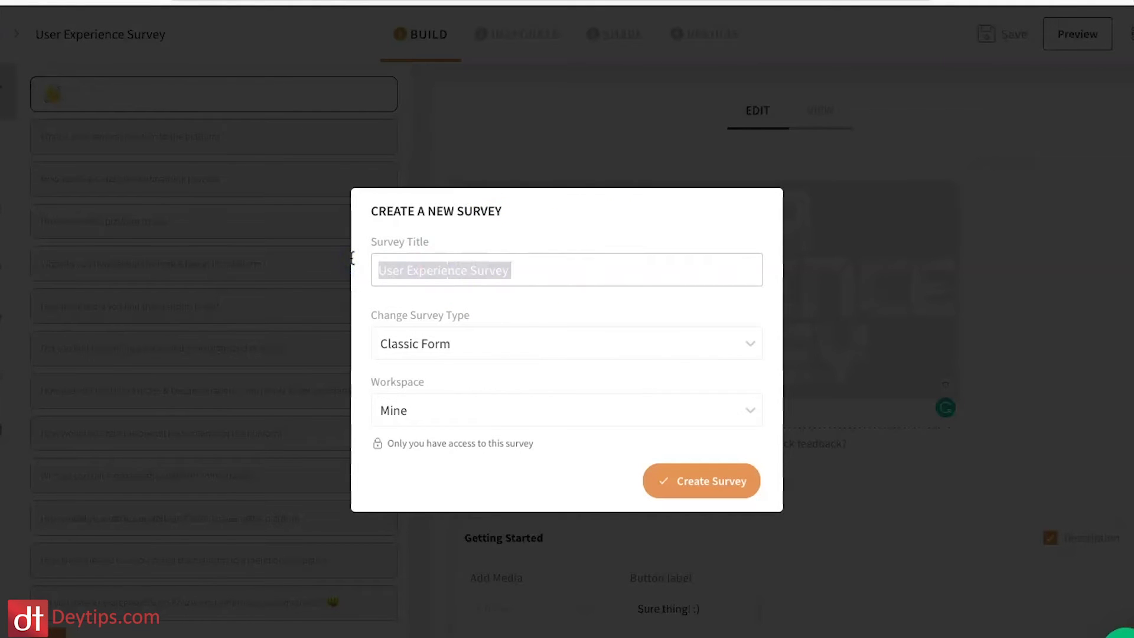
pyautogui.write('Test survey')
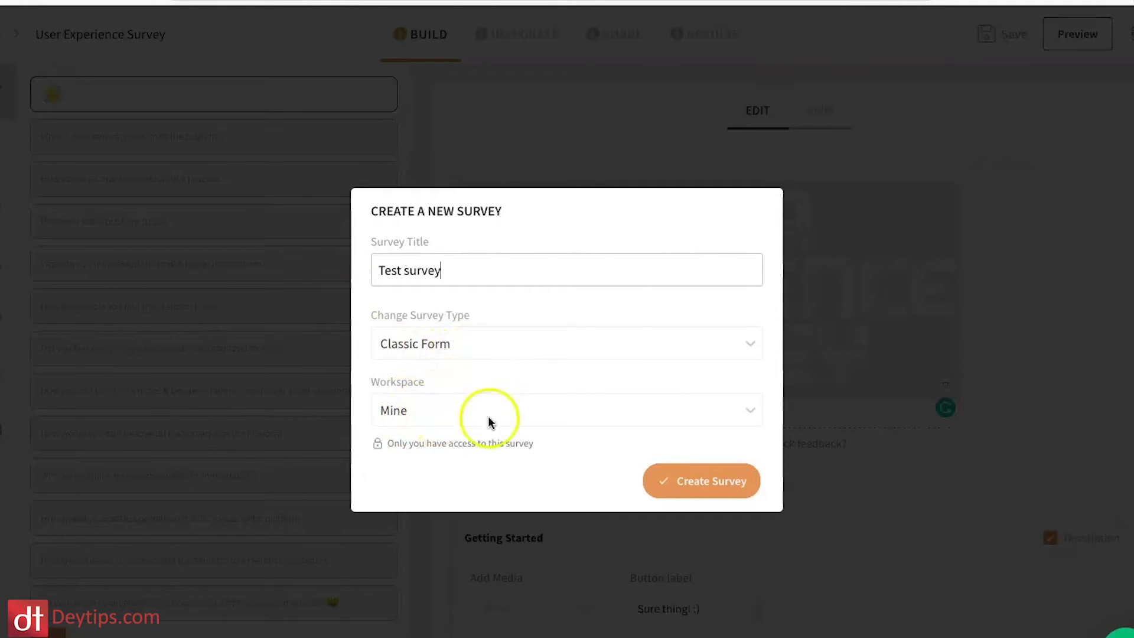
pyautogui.click(691, 500)
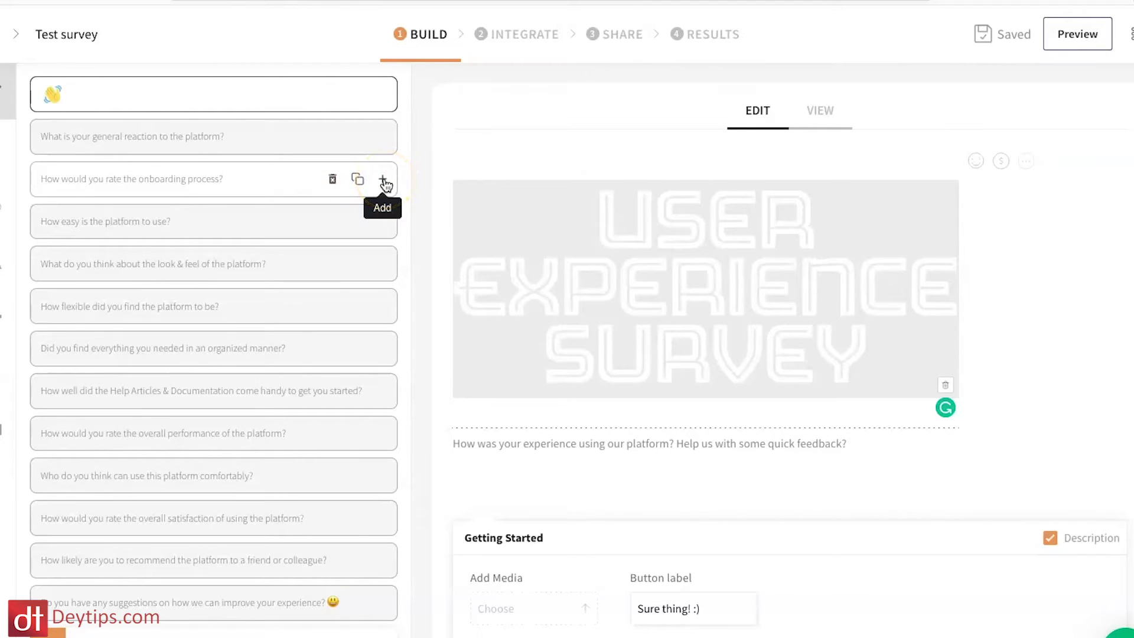
# - Open the general-reaction smiley question, select its title text, and move into its description field
pyautogui.click(206, 140)
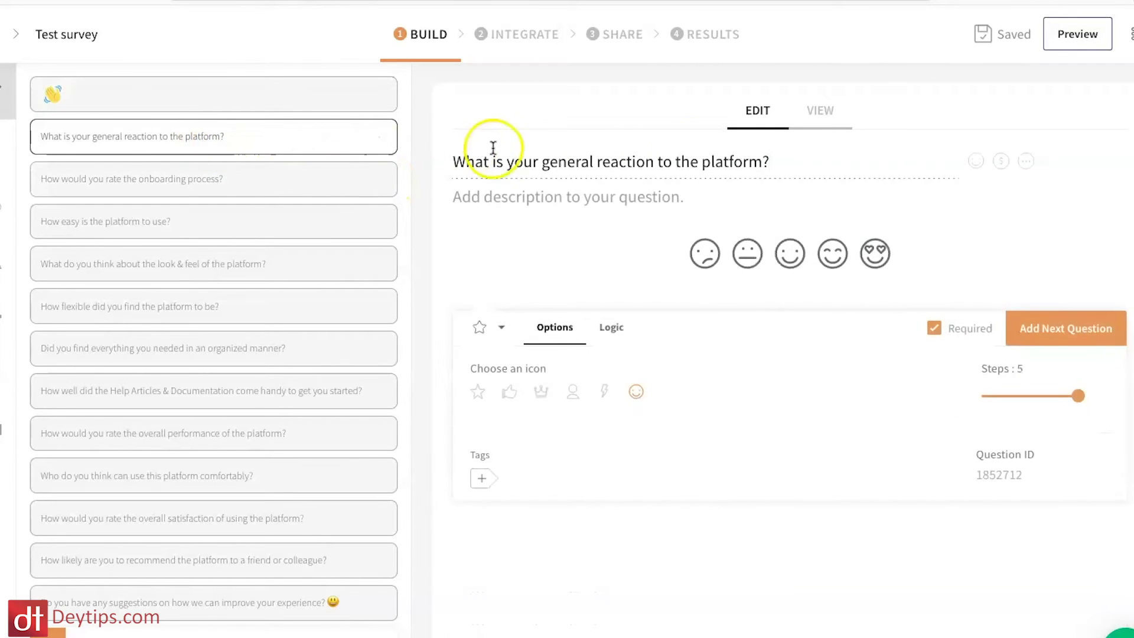
pyautogui.moveTo(777, 157); pyautogui.dragTo(597, 134)
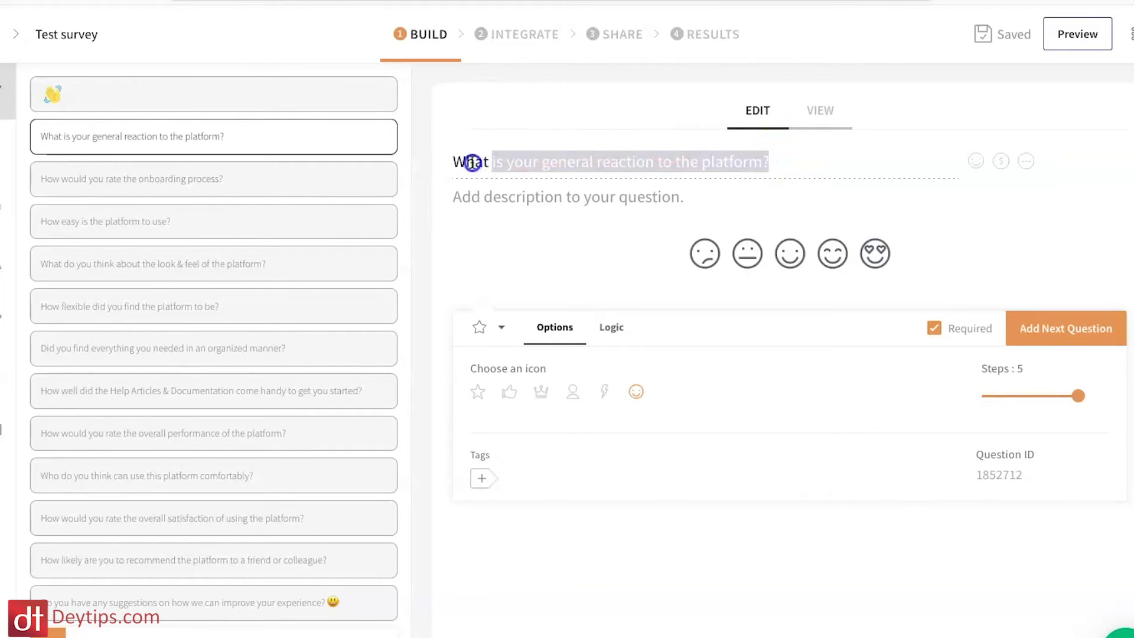
pyautogui.moveTo(471, 164); pyautogui.dragTo(501, 173)
pyautogui.click(511, 192)
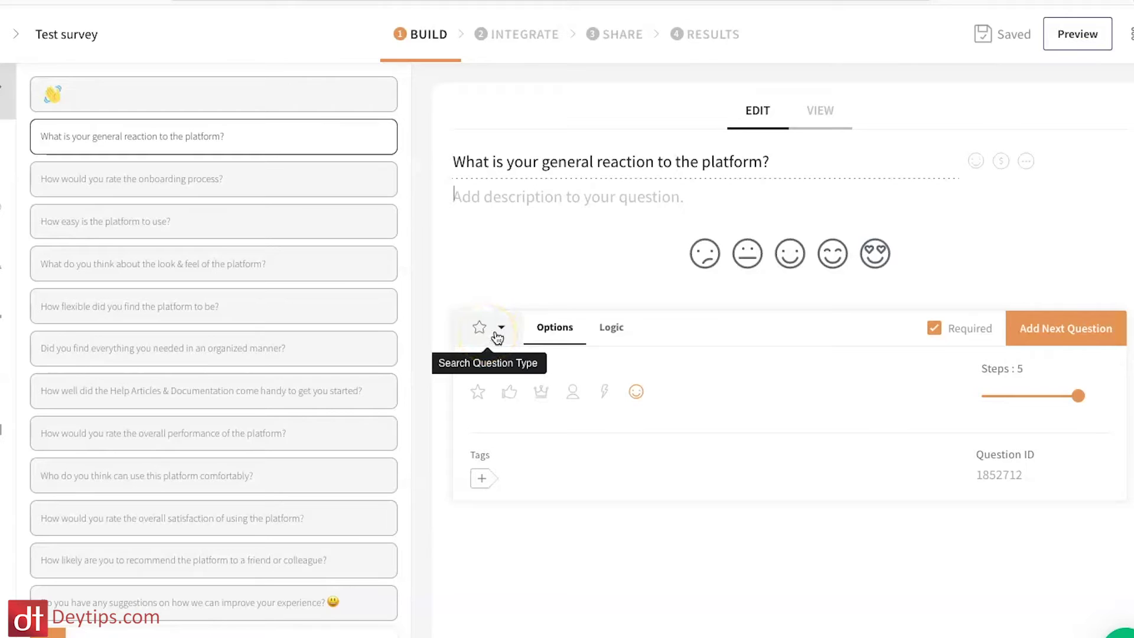
# - Browse the first question's type options, such as Opinion Scale, Section, Matrix and Yes or No
pyautogui.click(499, 334)
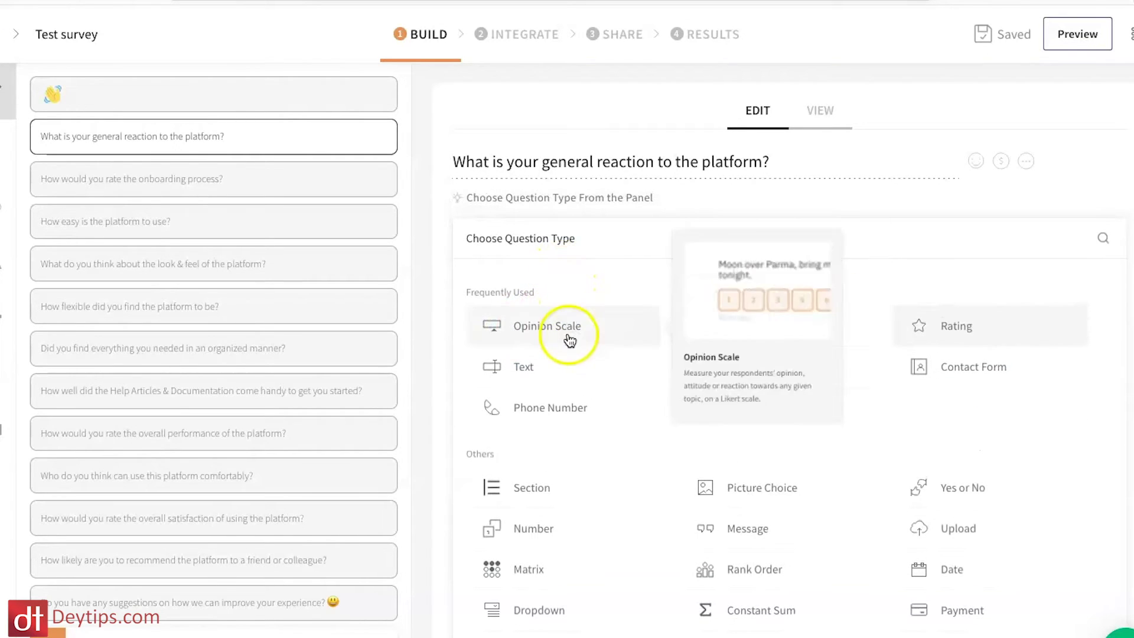
pyautogui.moveTo(776, 334)
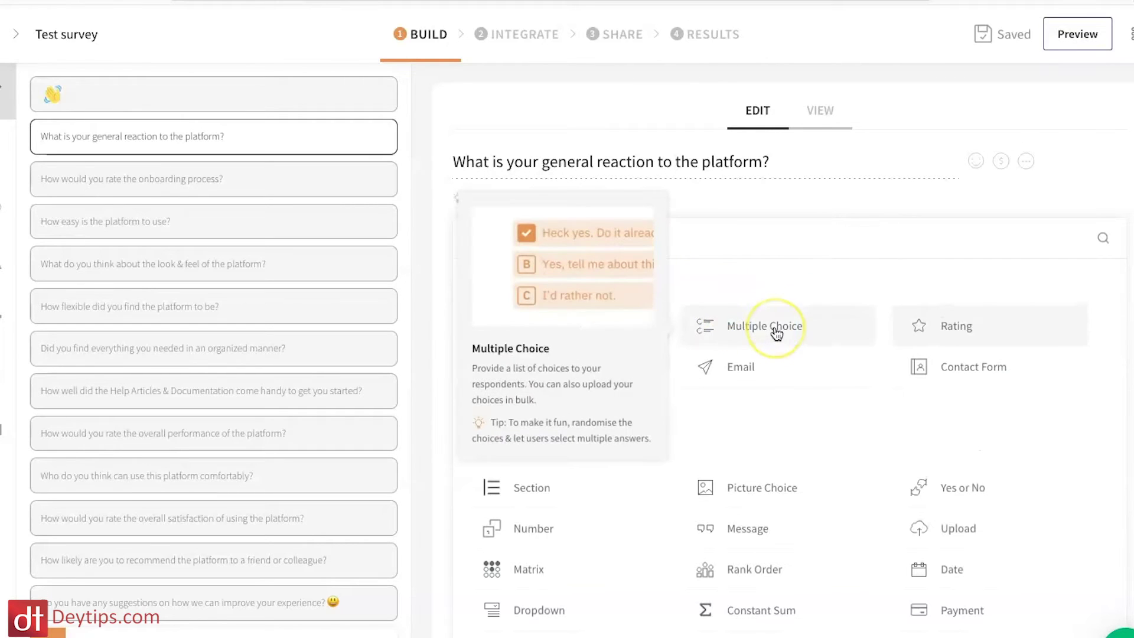
pyautogui.moveTo(968, 332)
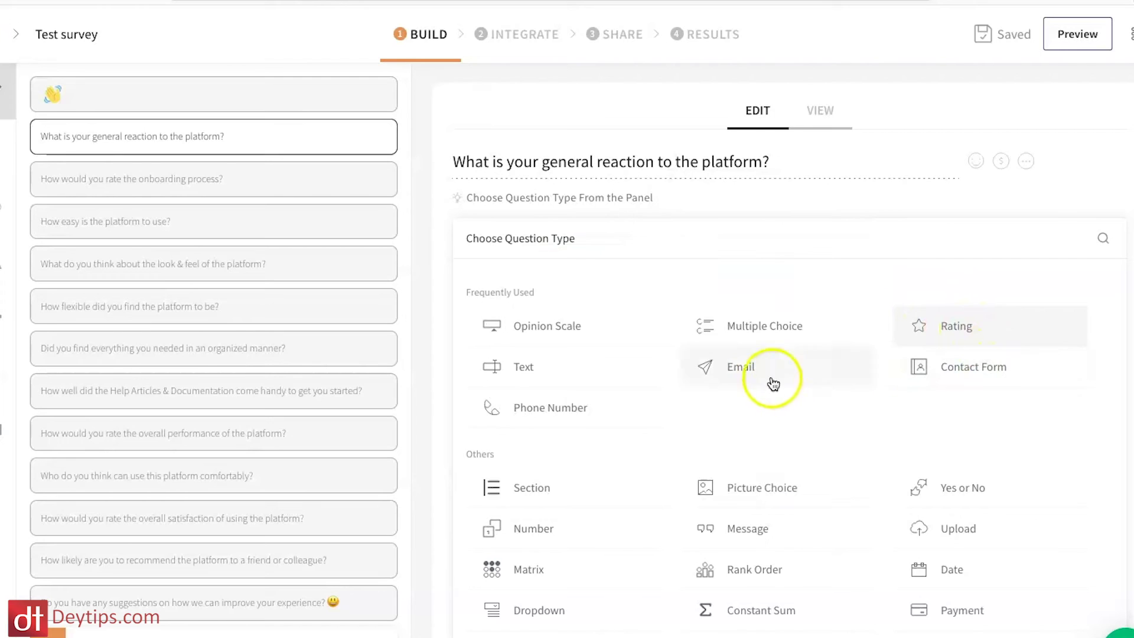
pyautogui.moveTo(540, 372)
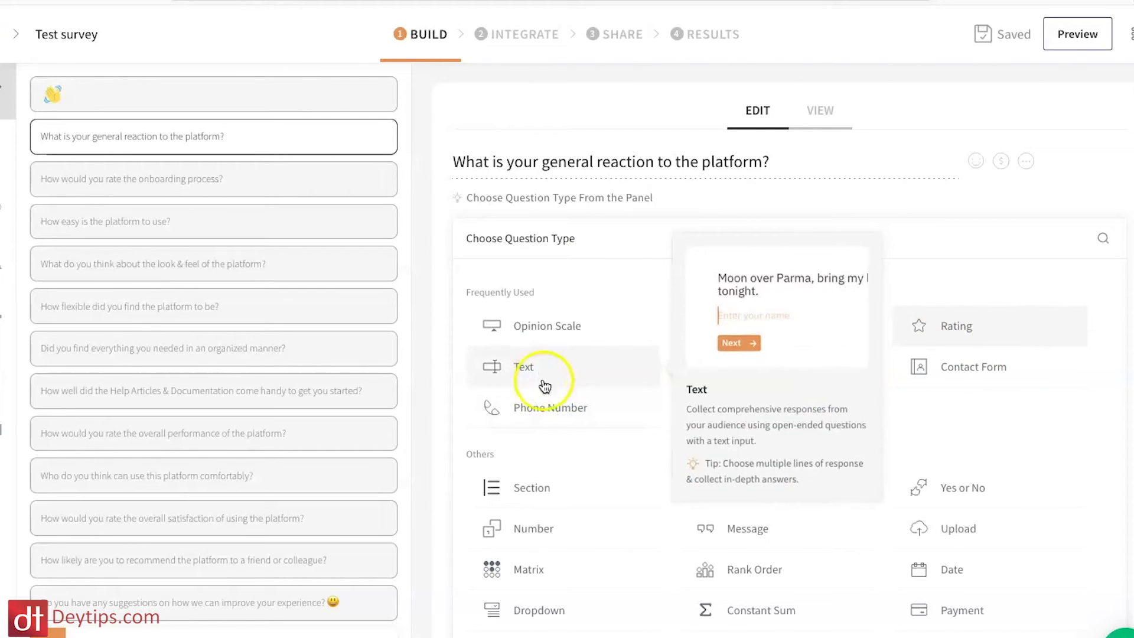
pyautogui.scroll(-1, 572, 454)
pyautogui.moveTo(590, 481)
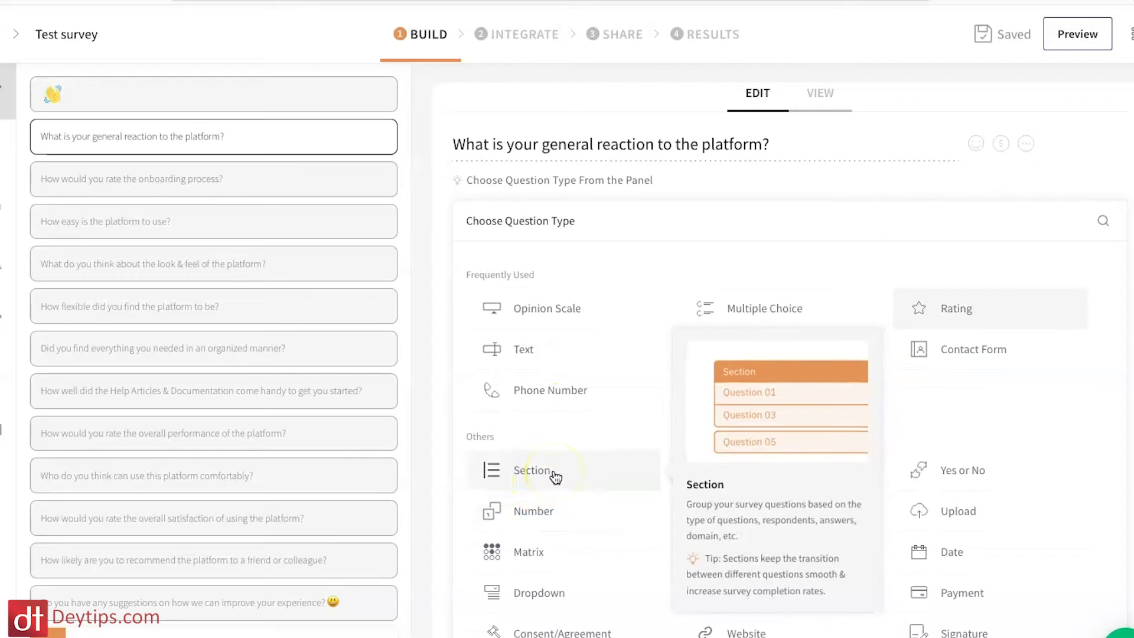
pyautogui.moveTo(565, 559)
pyautogui.moveTo(746, 474)
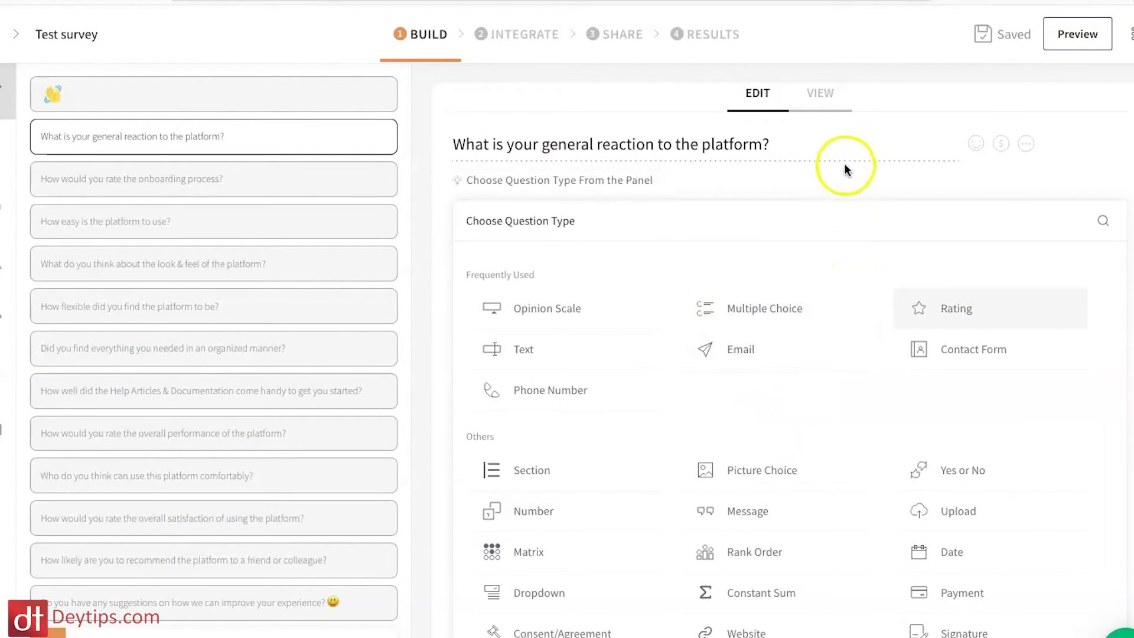
# - Preview the first question in VIEW mode, return to EDIT, and dismiss the empty Tags box
pyautogui.click(822, 103)
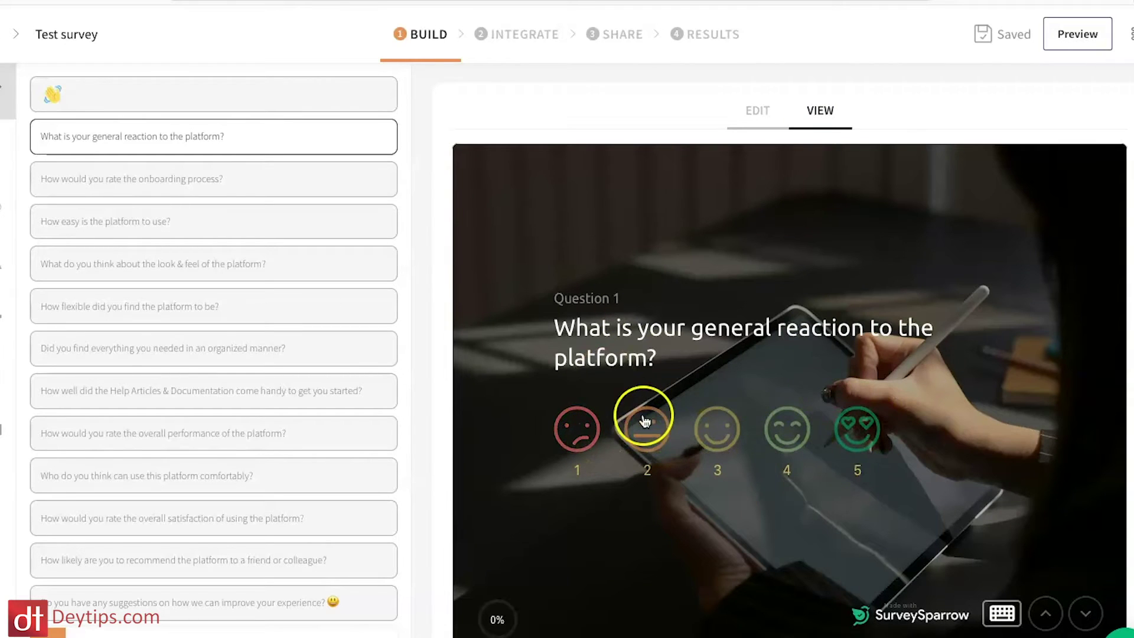
pyautogui.click(764, 116)
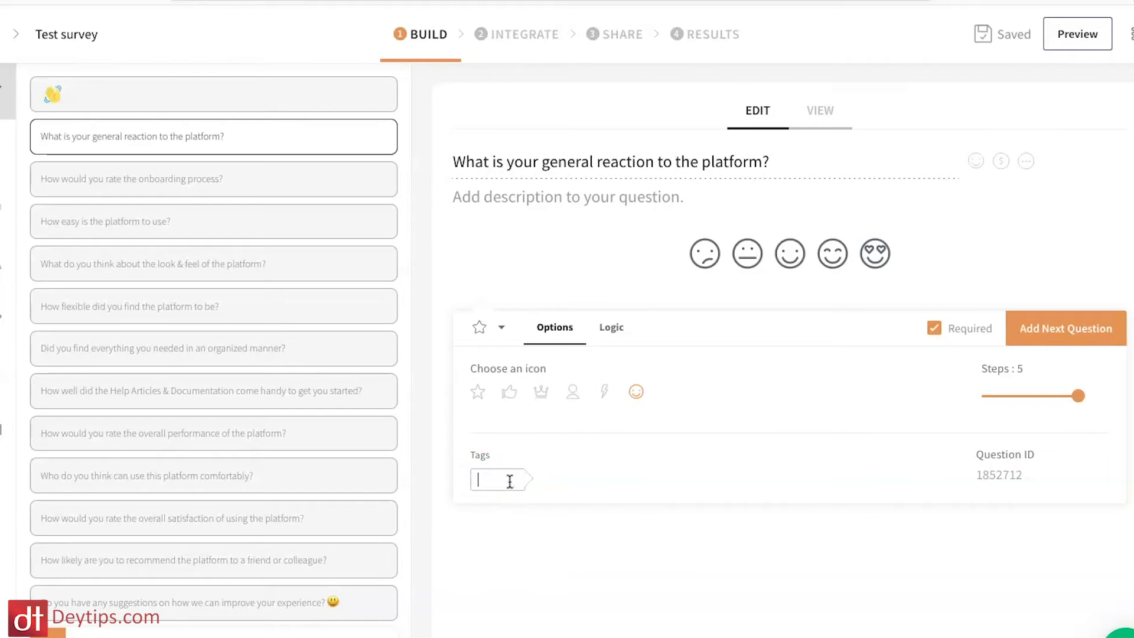
pyautogui.click(696, 531)
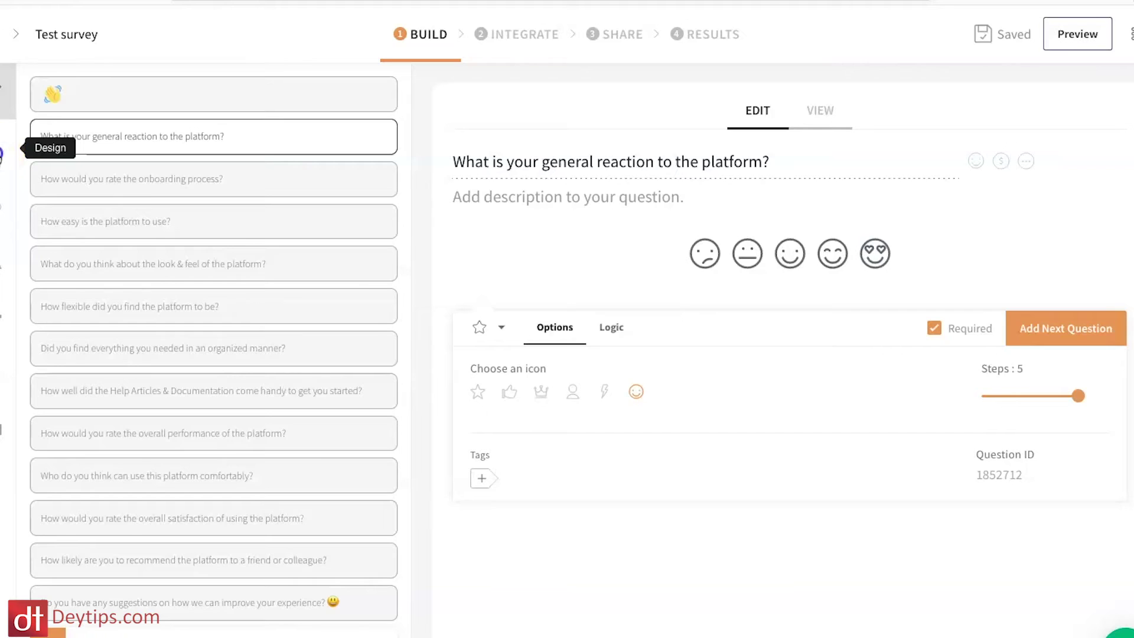
# - In the design customizer, set the Questions text colour to pure red (ff0000)
pyautogui.click(1, 152)
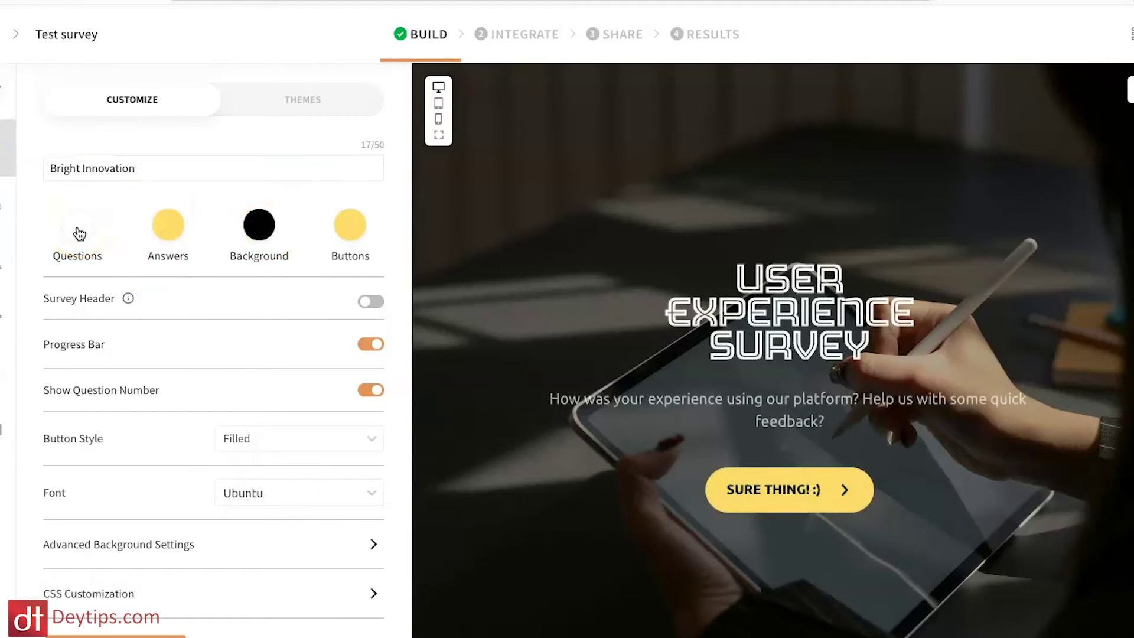
pyautogui.click(79, 234)
pyautogui.click(135, 199)
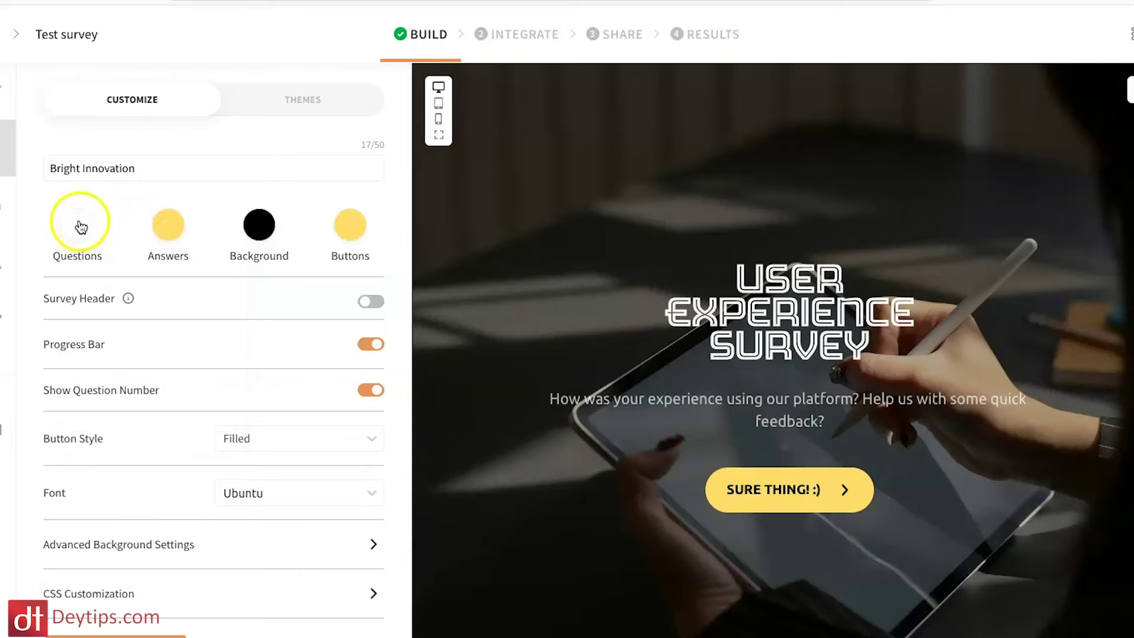
pyautogui.click(81, 227)
pyautogui.click(158, 302)
pyautogui.moveTo(204, 268); pyautogui.dragTo(235, 254)
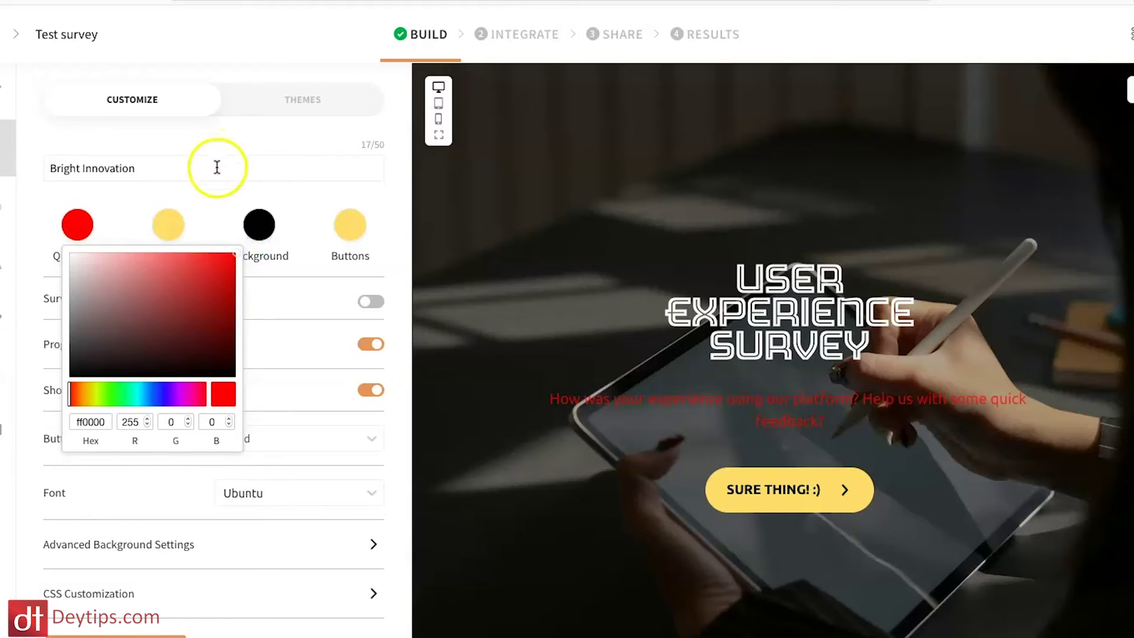
pyautogui.click(225, 219)
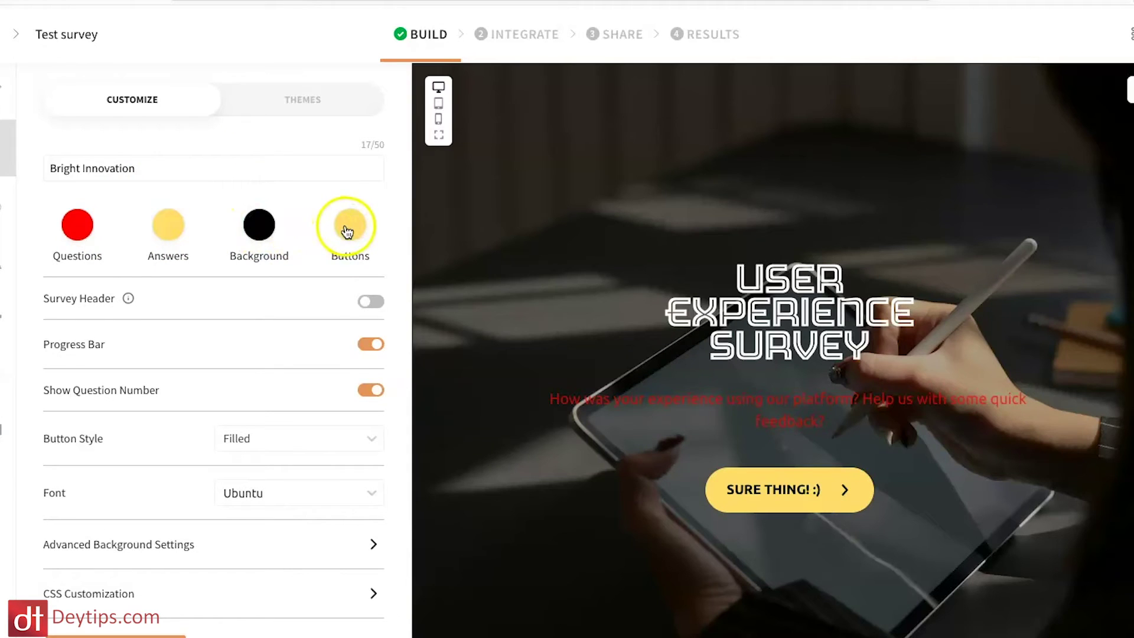
# - Turn on the Survey Header, cancel the logo upload, and scroll through the Customize panel
pyautogui.scroll(-1, 372, 304)
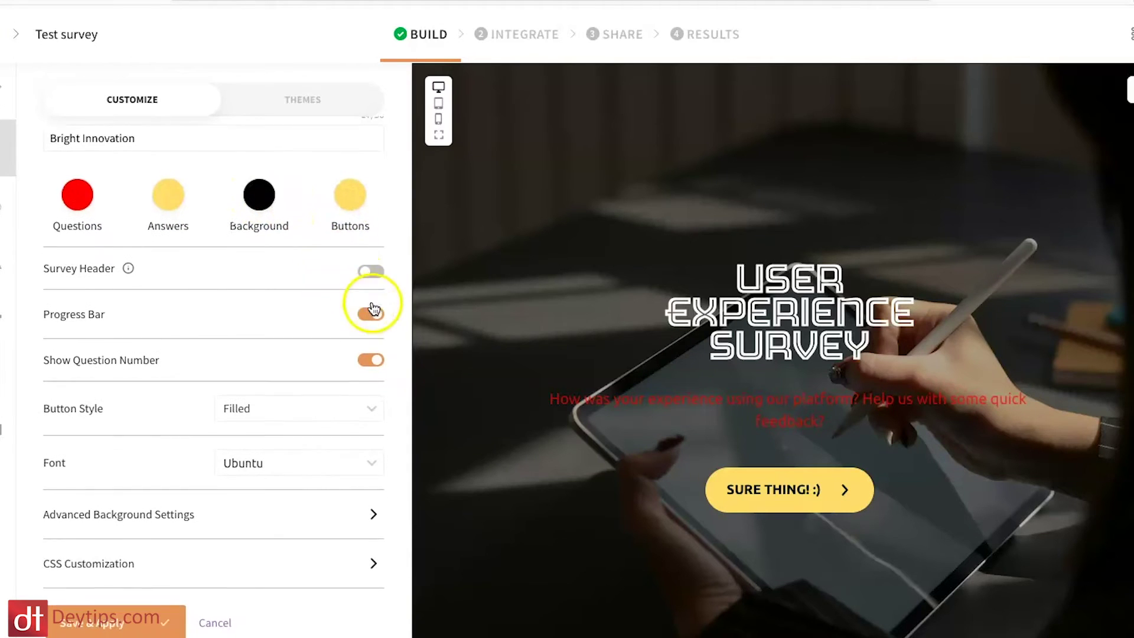
pyautogui.click(371, 270)
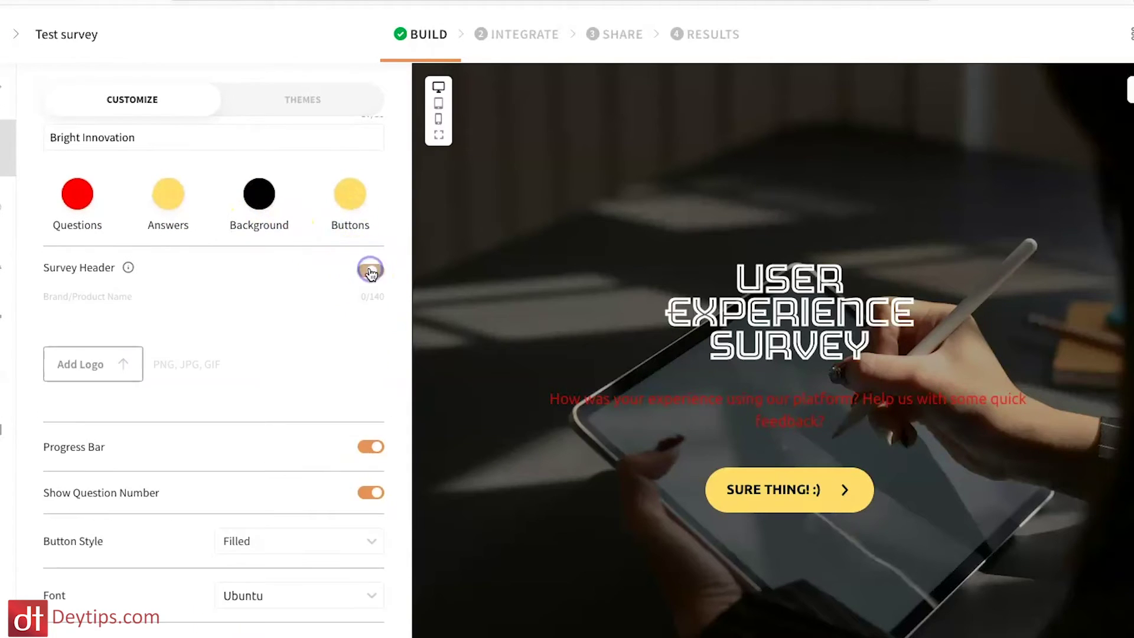
pyautogui.click(119, 366)
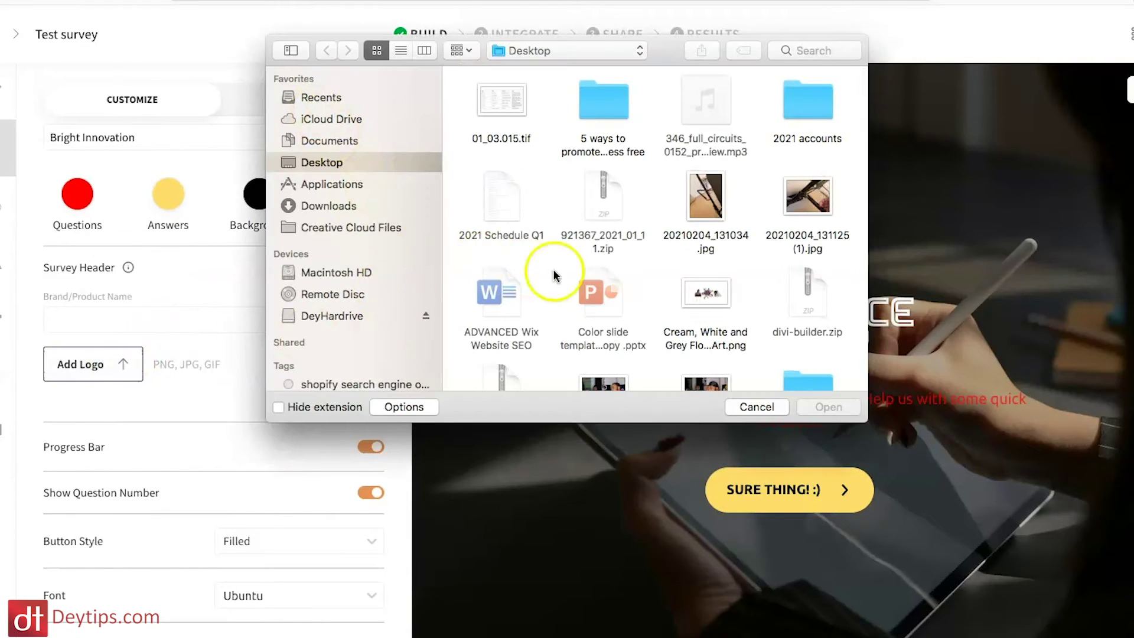
pyautogui.click(755, 407)
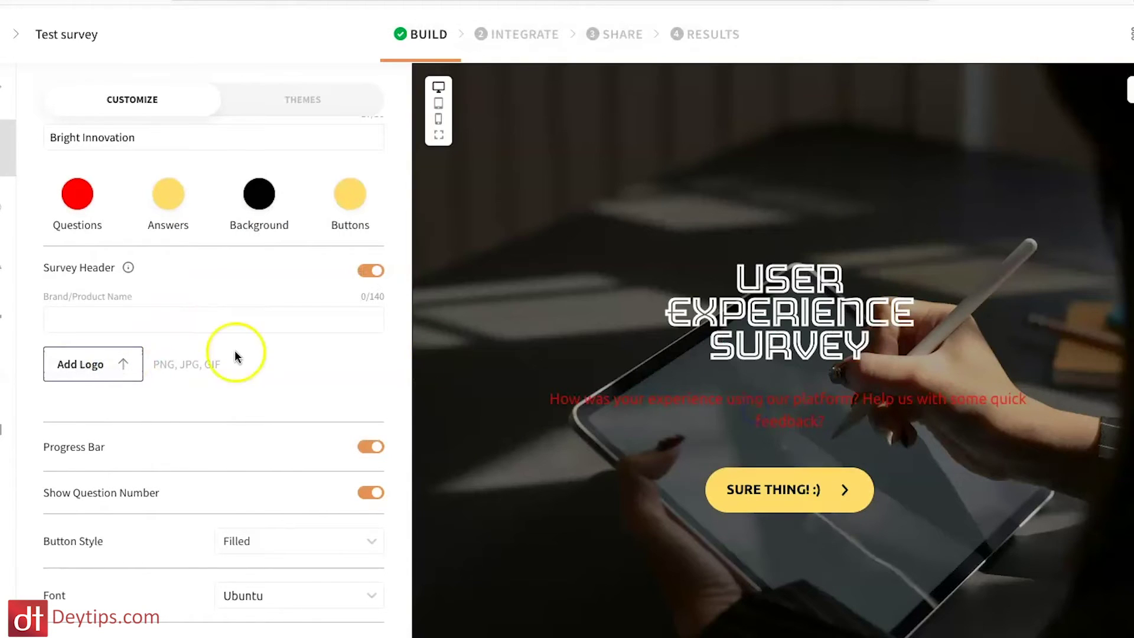
pyautogui.scroll(-3, 222, 343)
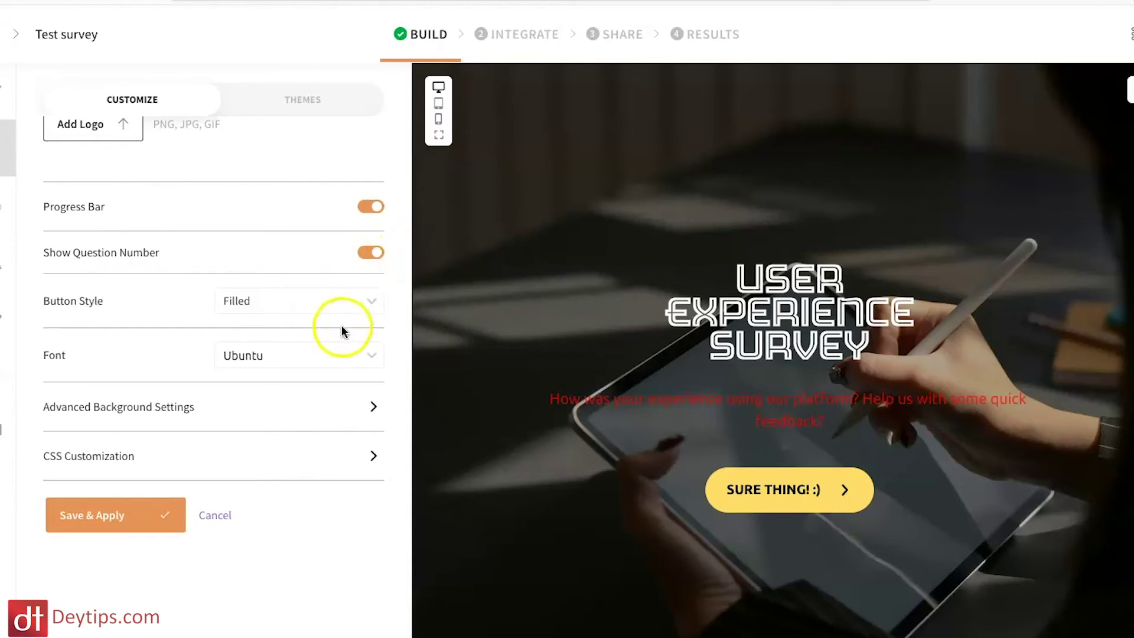
pyautogui.scroll(-1, 339, 346)
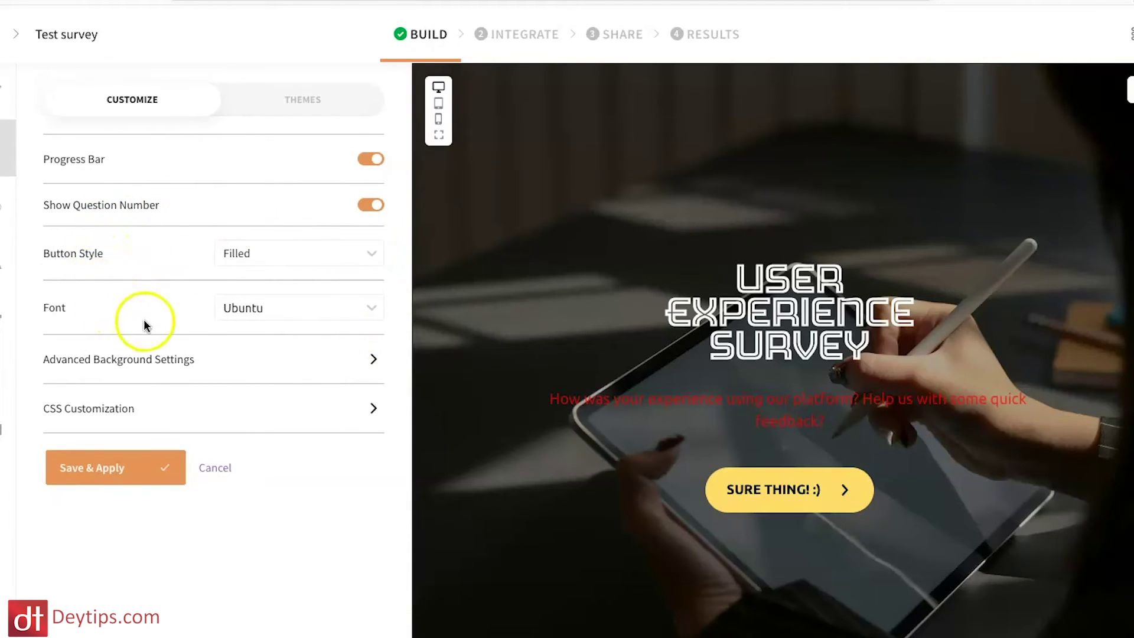
# - Try a Video background, set the Unsplash canyon photo as background, and expand CSS Customization
pyautogui.click(267, 357)
pyautogui.scroll(-3, 264, 418)
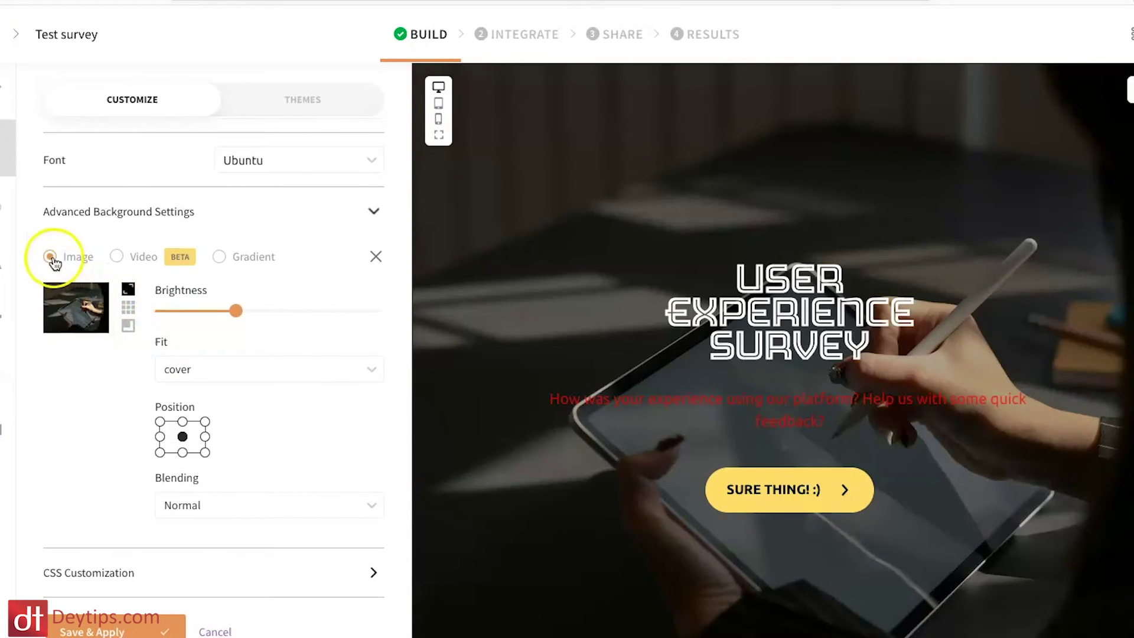
pyautogui.click(116, 258)
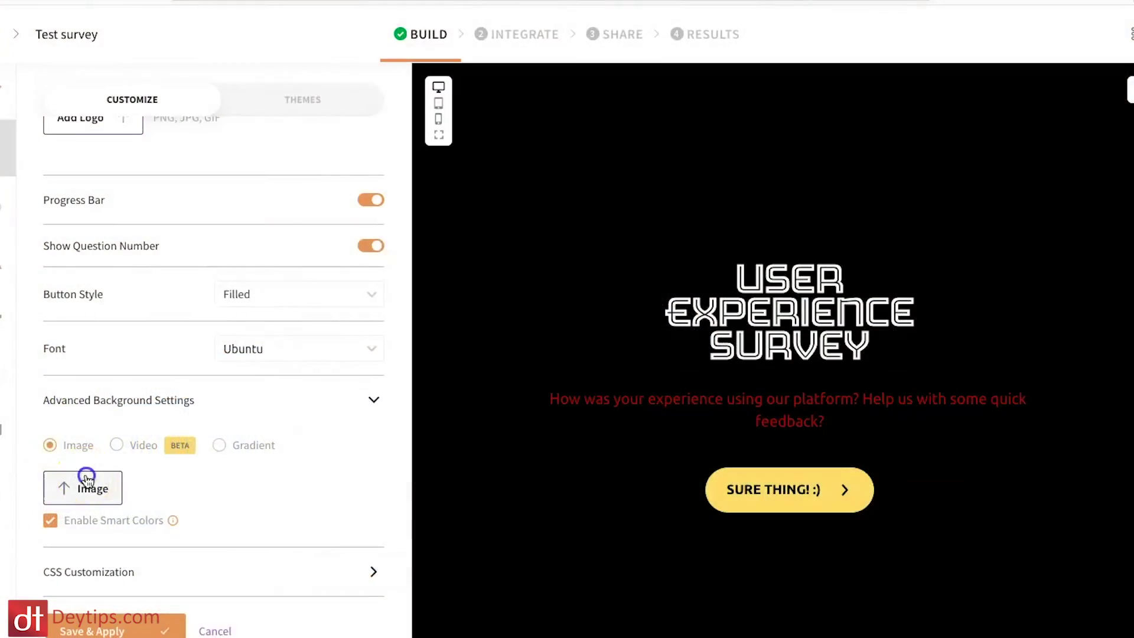
pyautogui.click(86, 483)
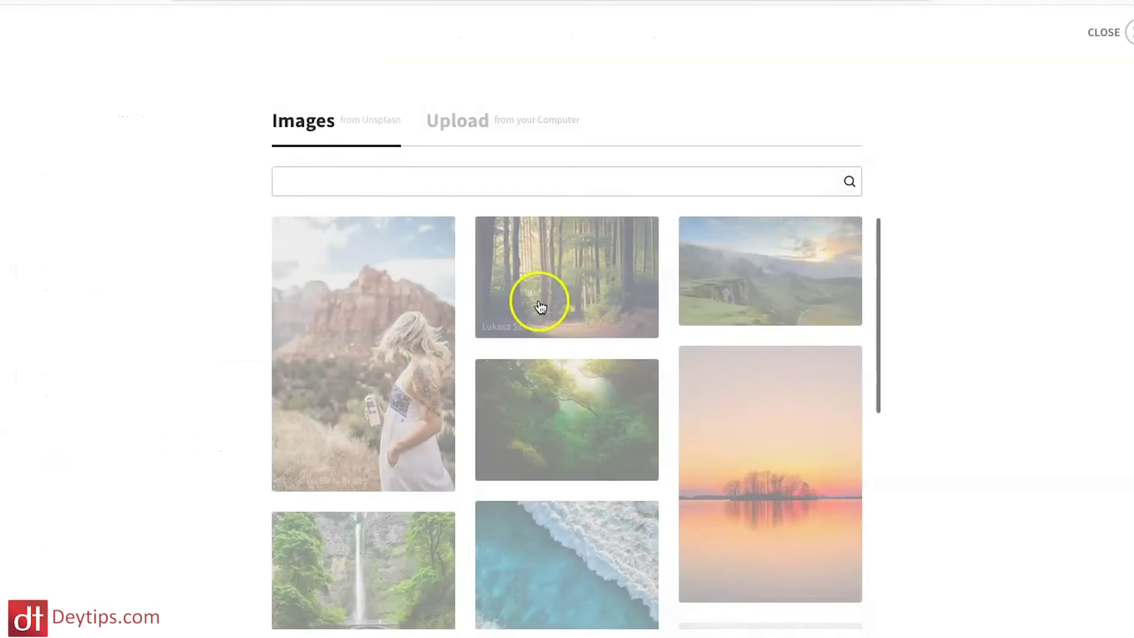
pyautogui.click(366, 354)
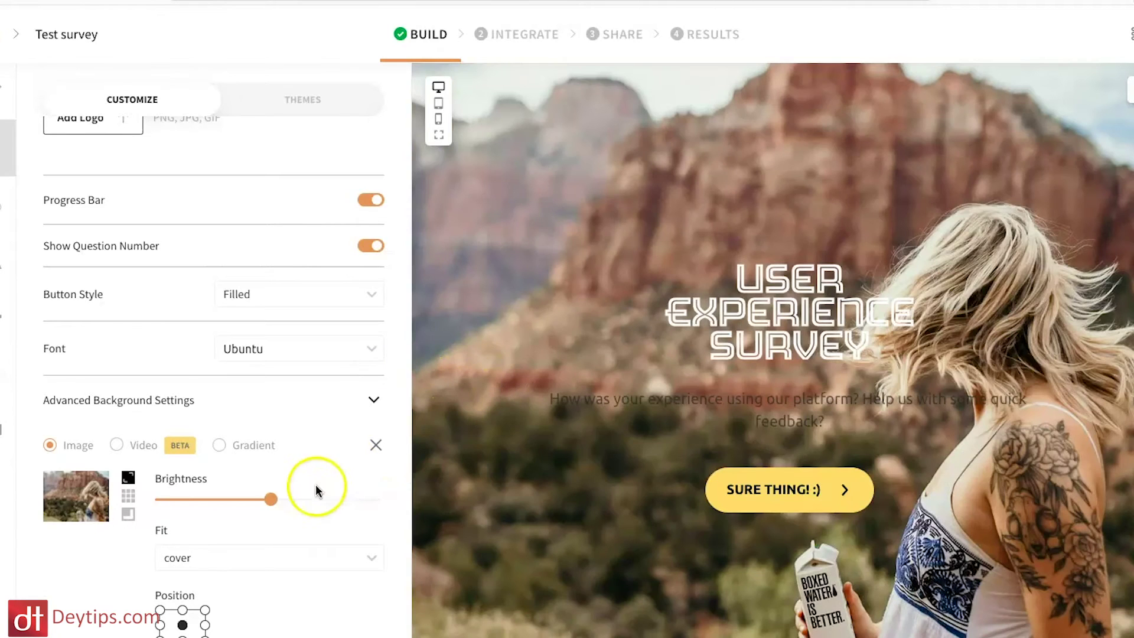
pyautogui.scroll(-3, 295, 540)
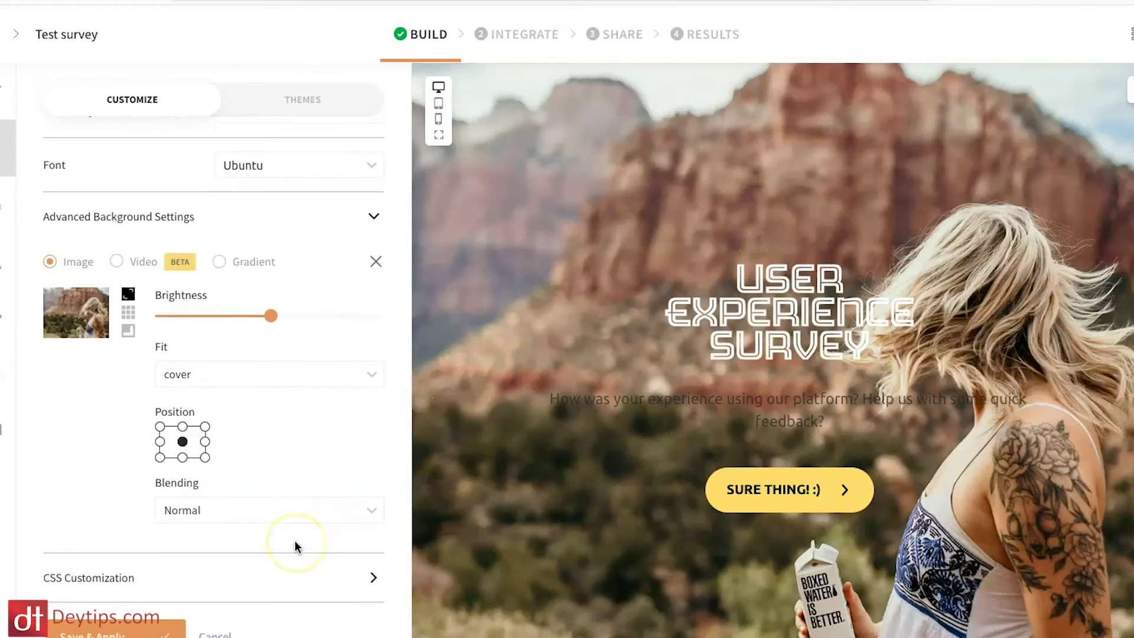
pyautogui.click(184, 577)
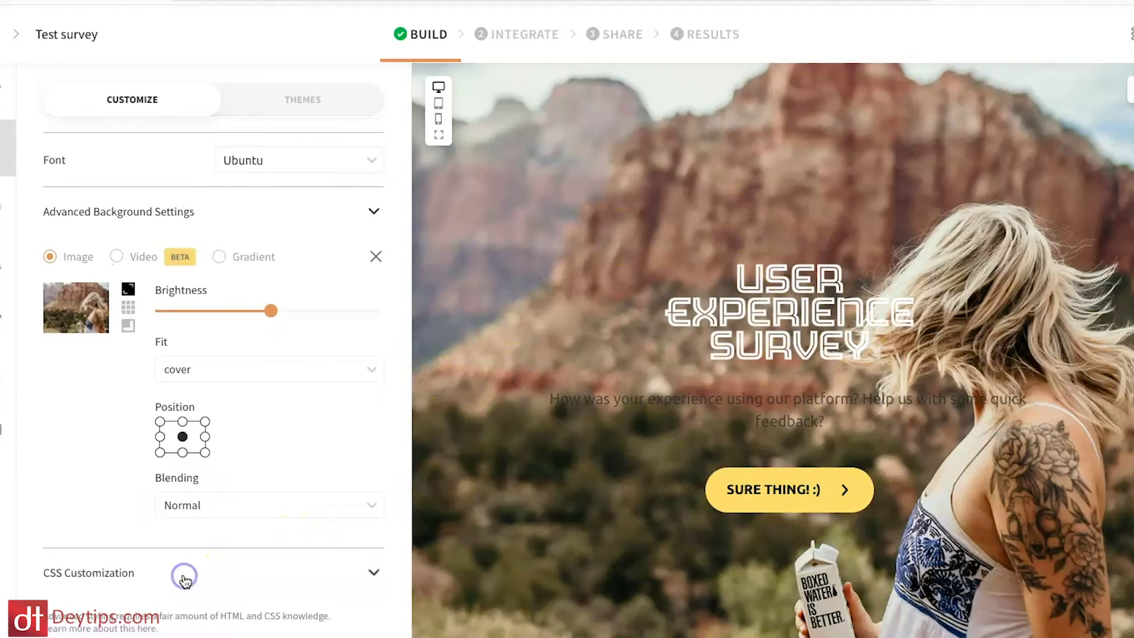
pyautogui.scroll(-1, 183, 538)
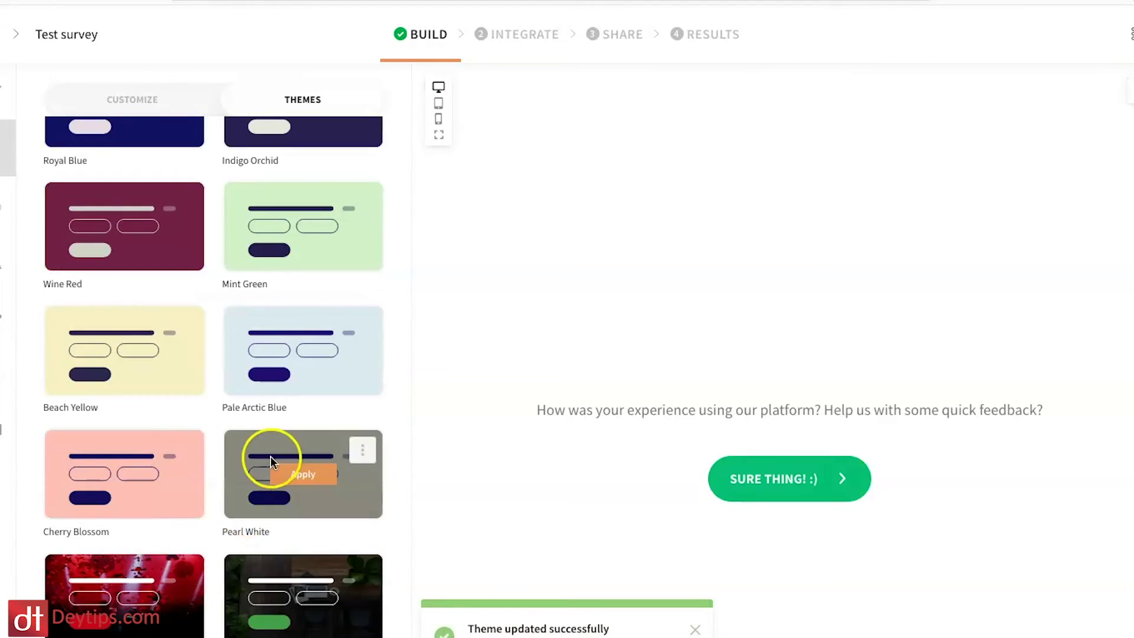
pyautogui.click(439, 104)
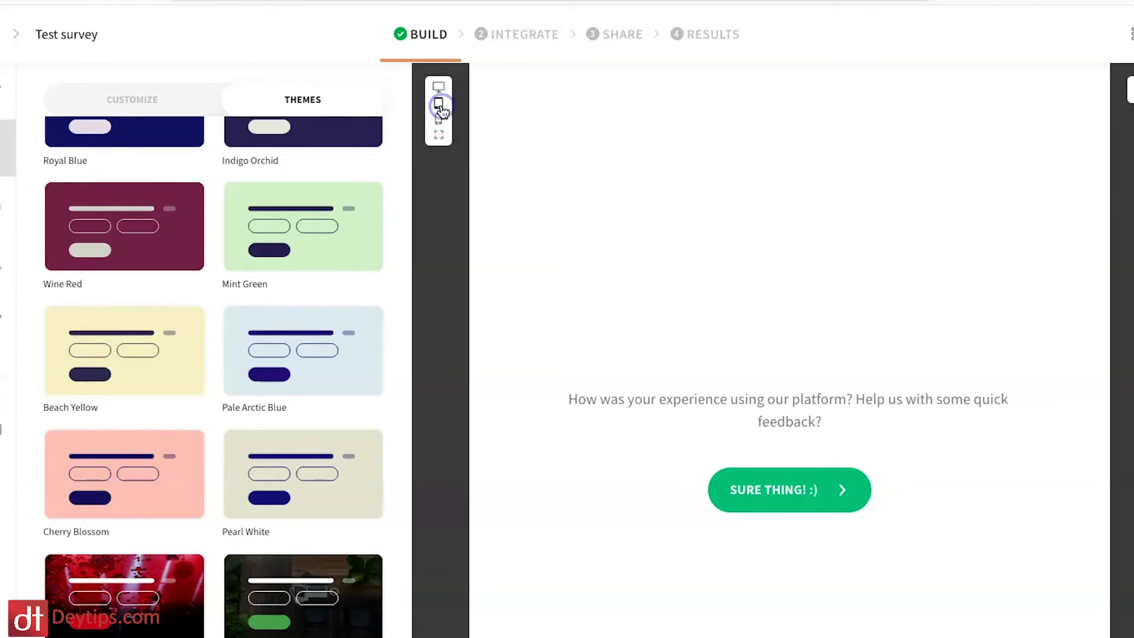
pyautogui.click(440, 121)
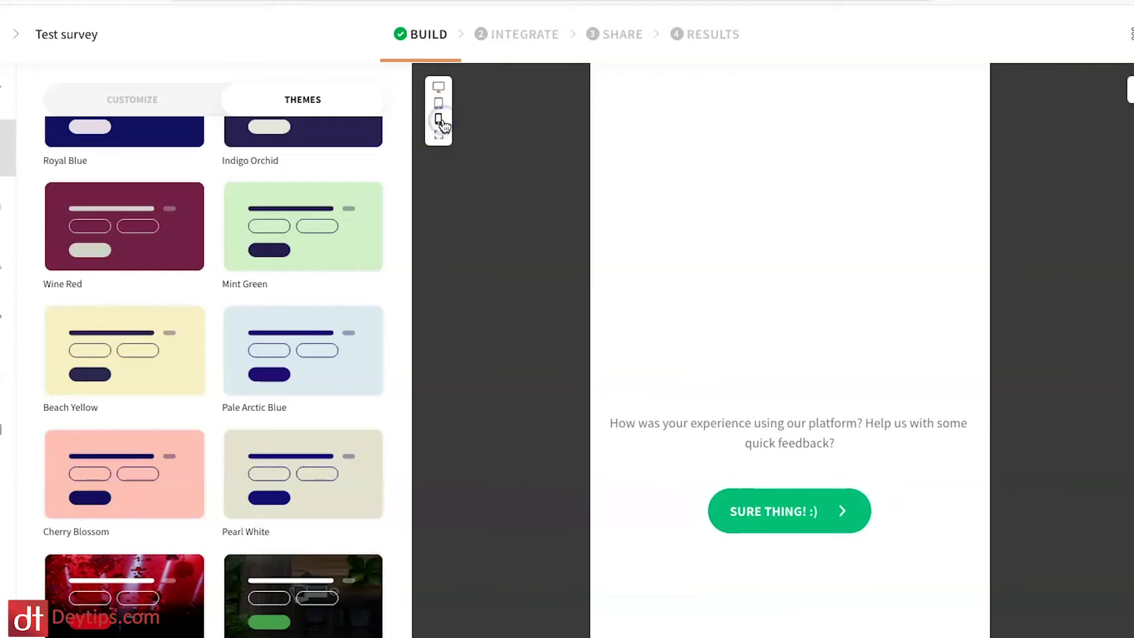
pyautogui.click(440, 88)
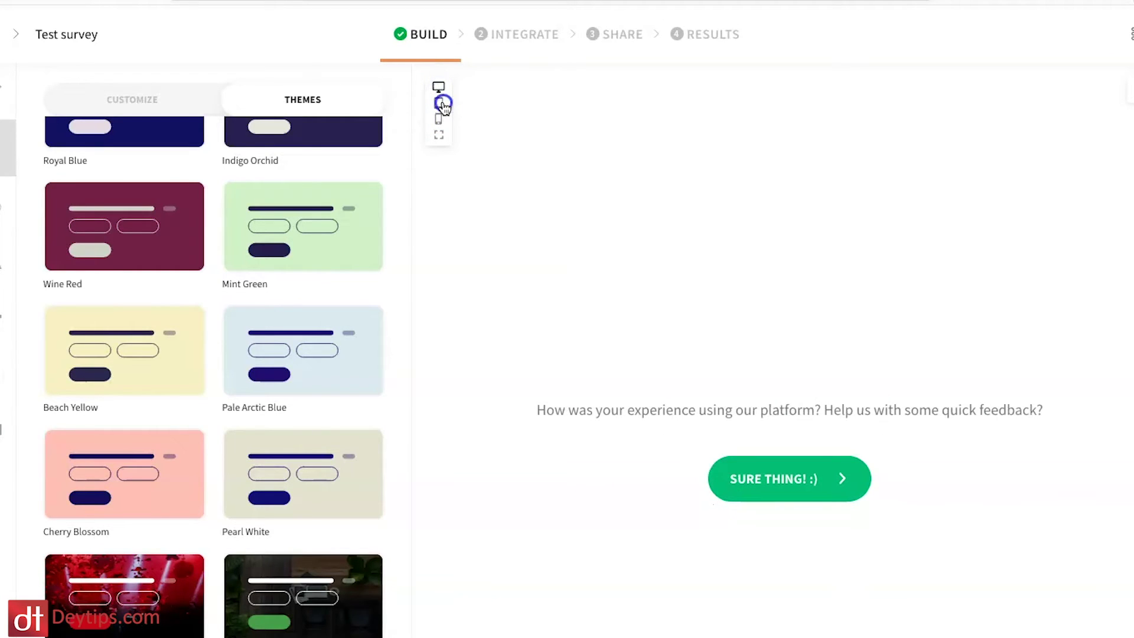
pyautogui.click(440, 104)
pyautogui.click(440, 121)
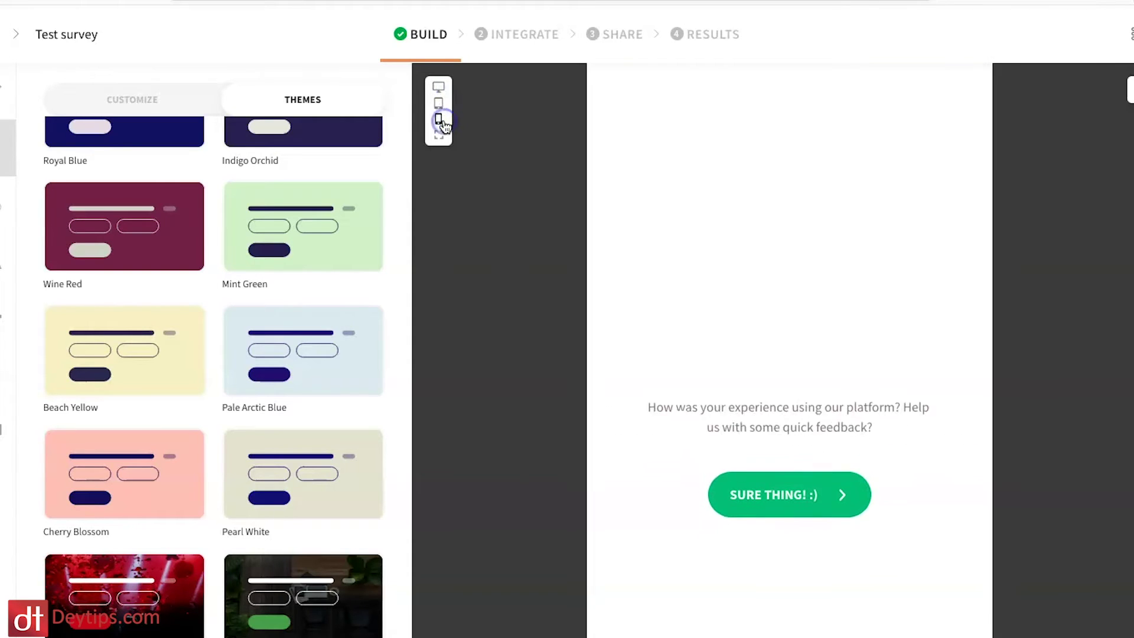
pyautogui.click(439, 89)
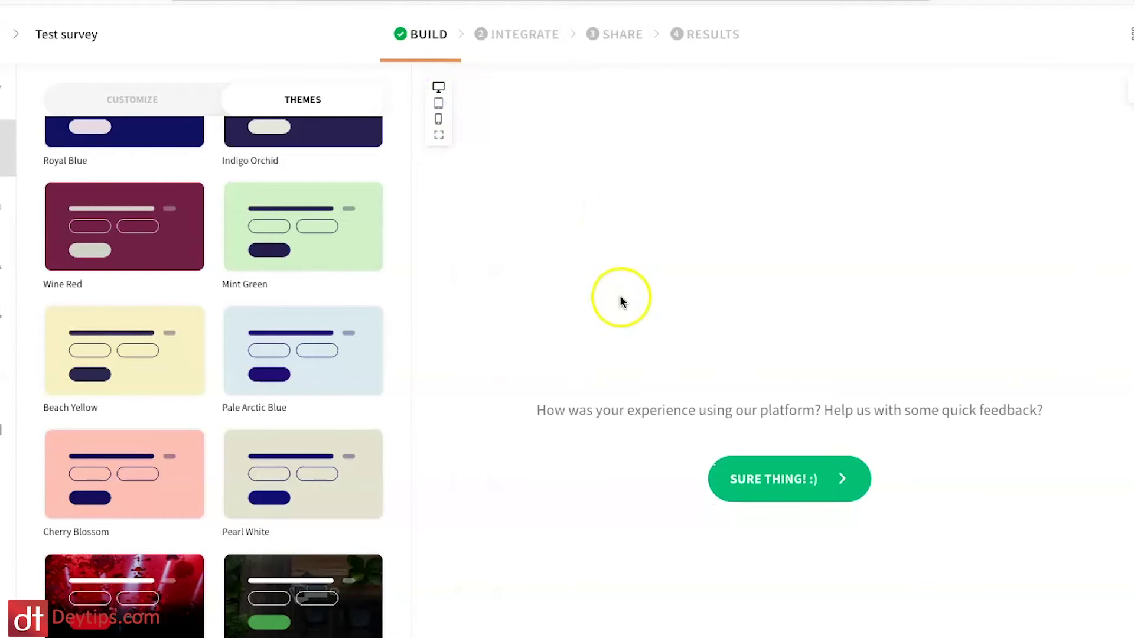
pyautogui.scroll(8, 251, 323)
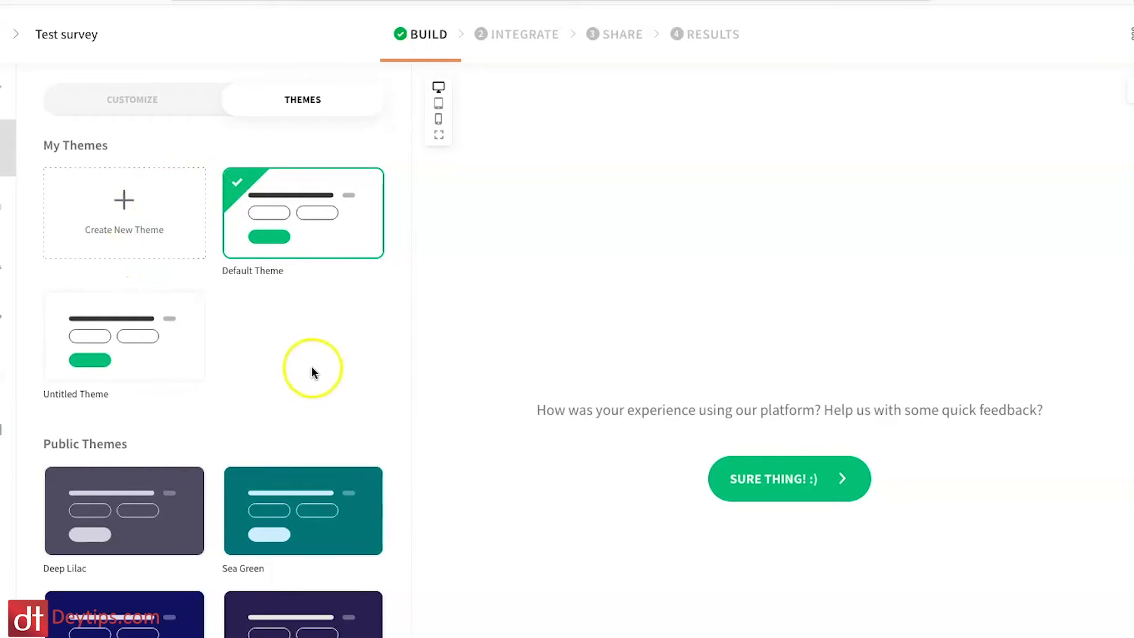
pyautogui.scroll(-2, 312, 371)
pyautogui.scroll(1, 312, 371)
pyautogui.scroll(-3, 313, 372)
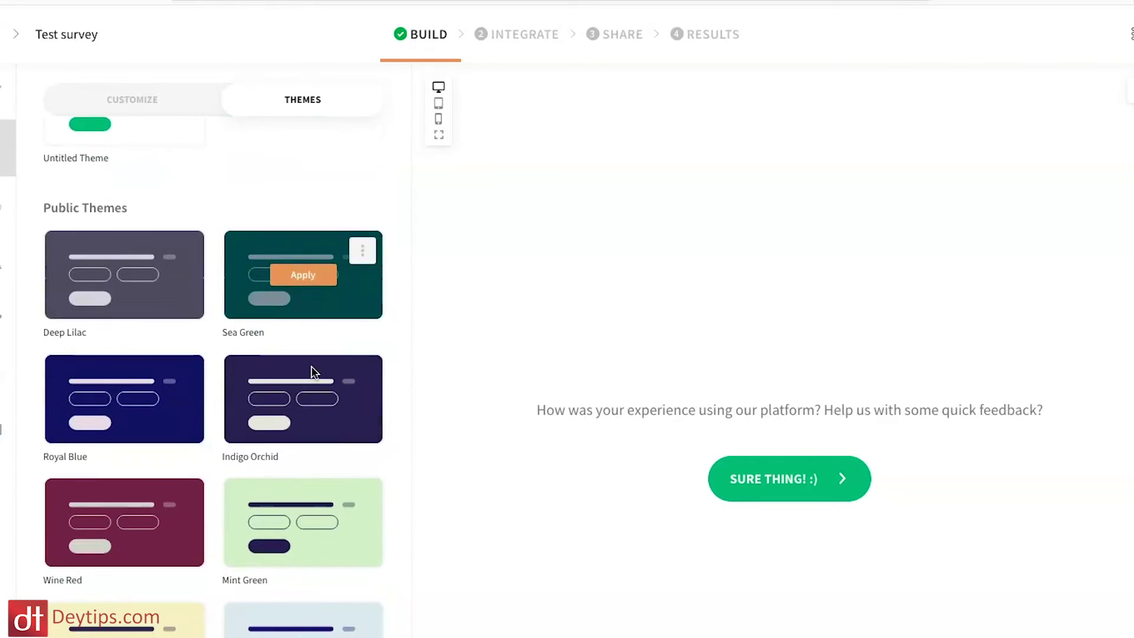
pyautogui.moveTo(138, 381)
pyautogui.scroll(-2, 277, 431)
pyautogui.moveTo(101, 524)
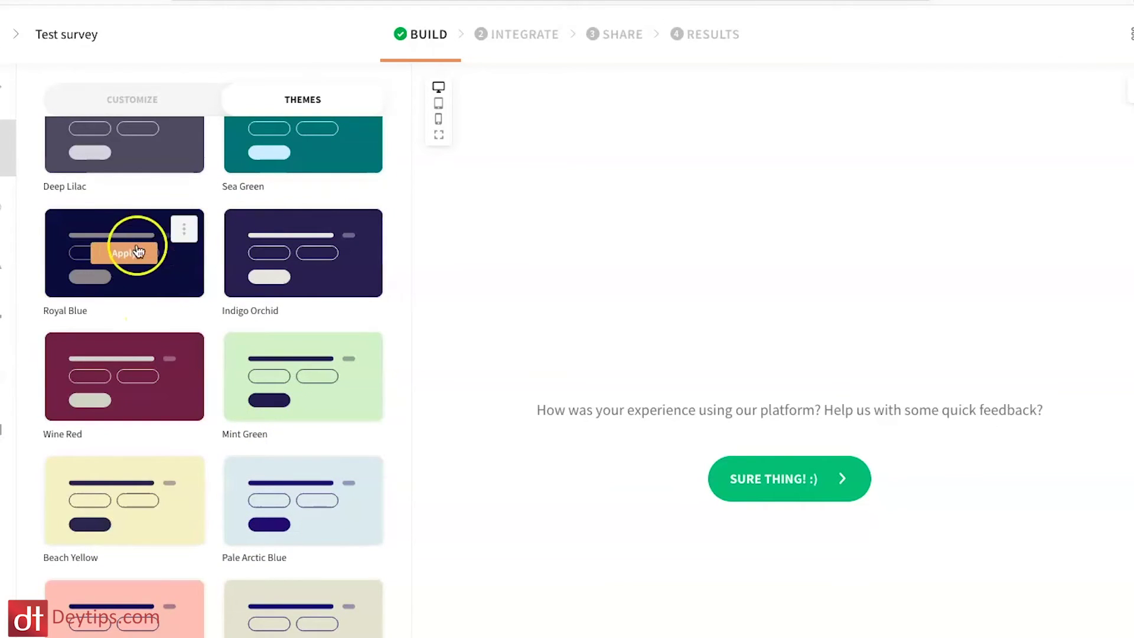
pyautogui.scroll(2, 153, 222)
pyautogui.scroll(3, 154, 215)
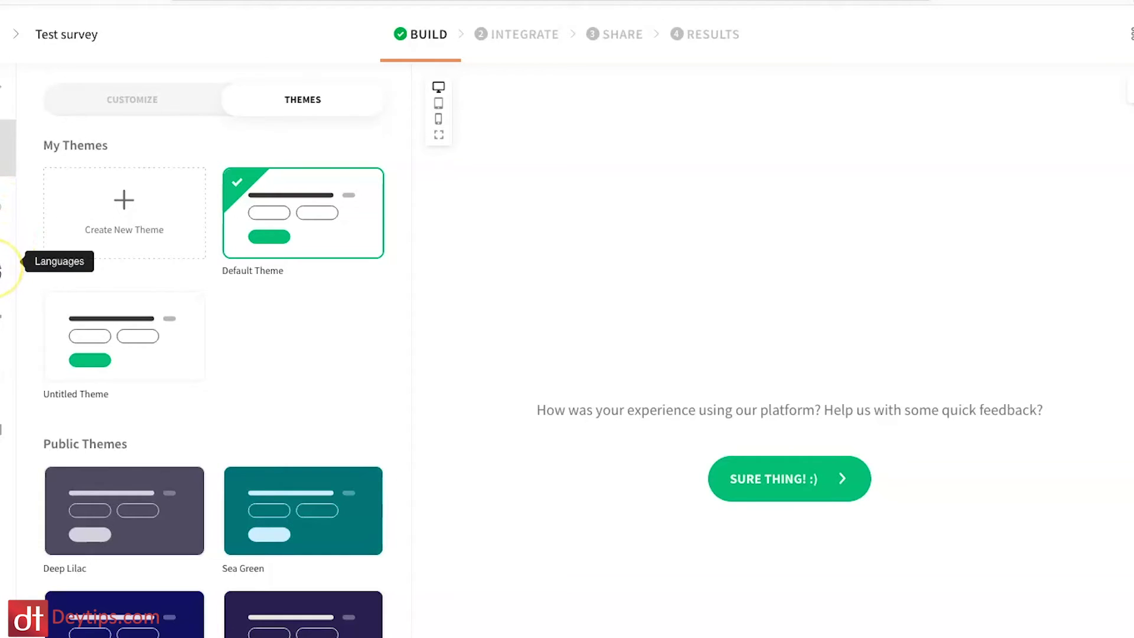
# - Add Swedish as a translation language alongside the survey's default English
pyautogui.click(2, 269)
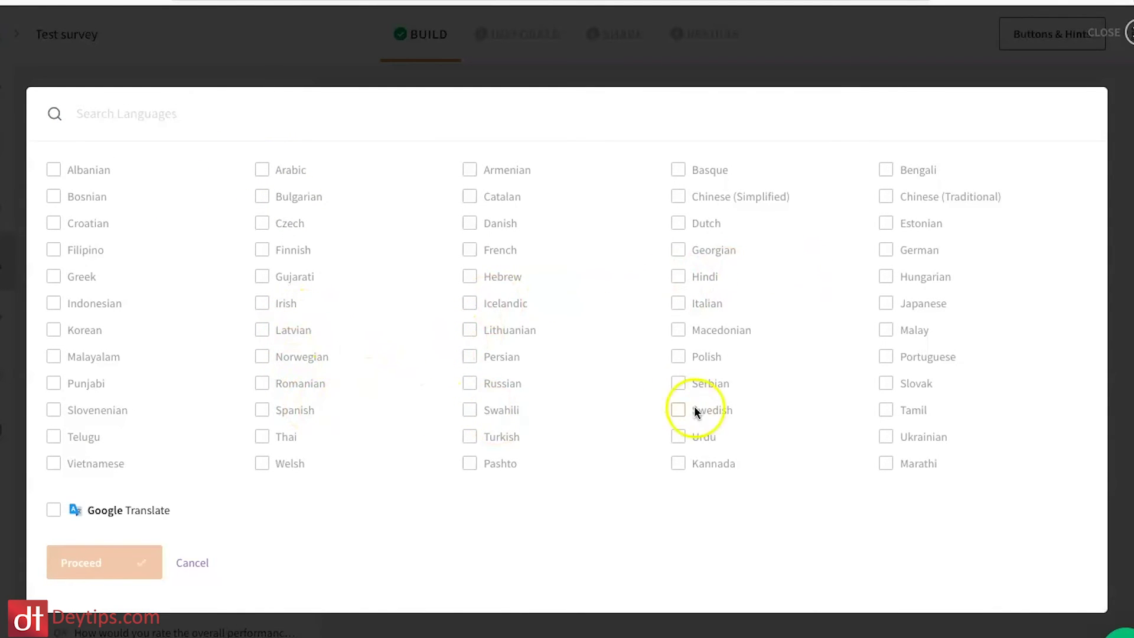
pyautogui.click(680, 410)
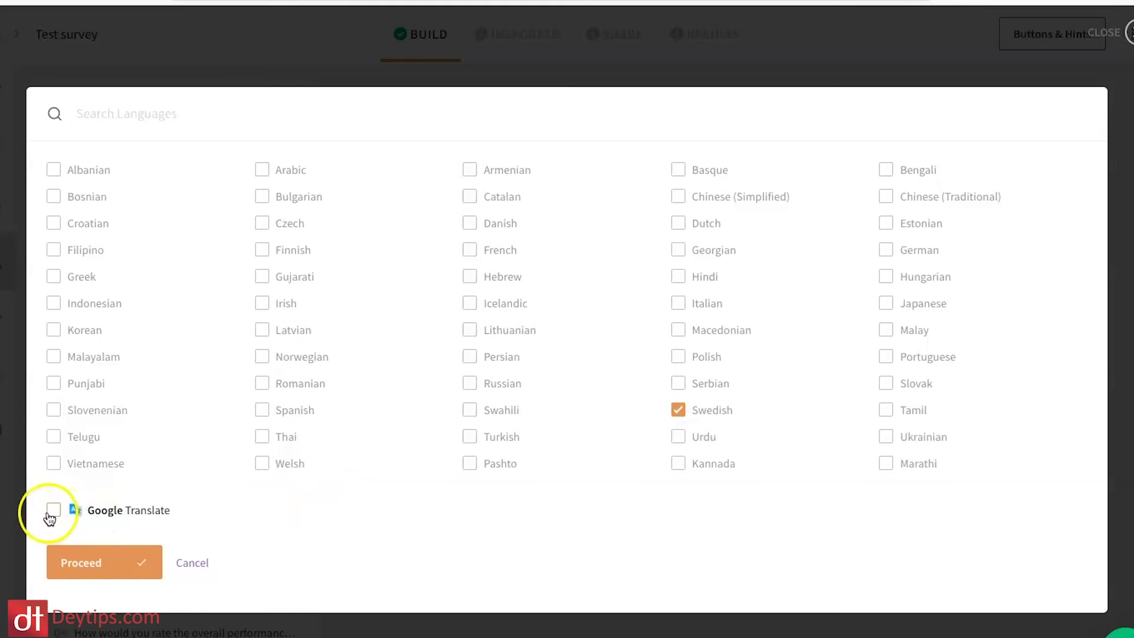
pyautogui.click(105, 561)
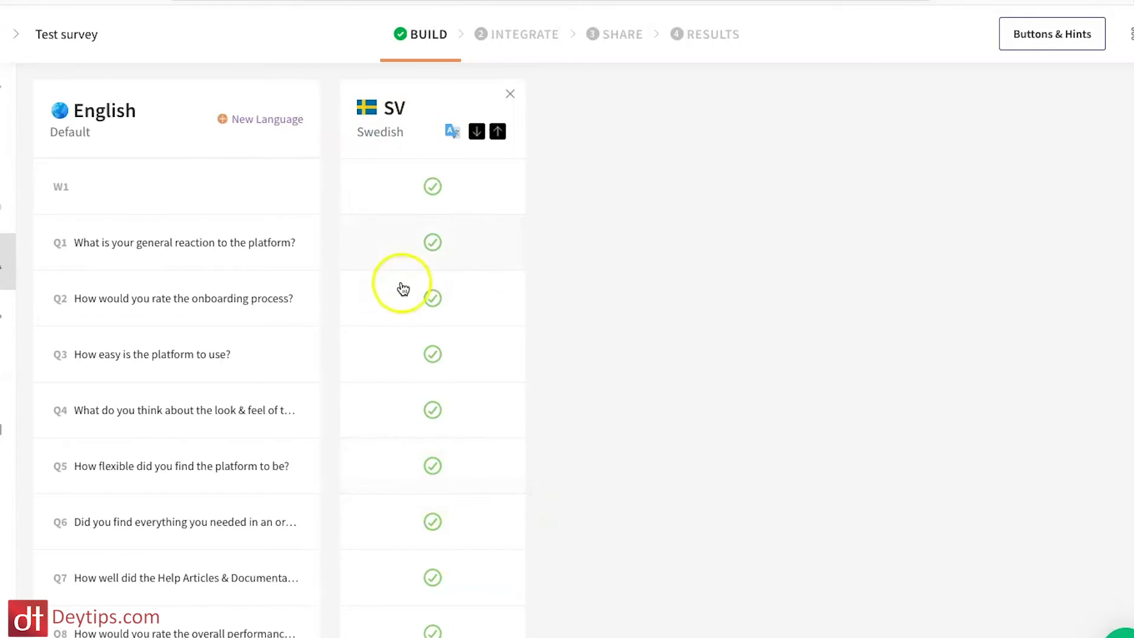
# - Open question Q1's Swedish translation and select its translated text
pyautogui.click(436, 244)
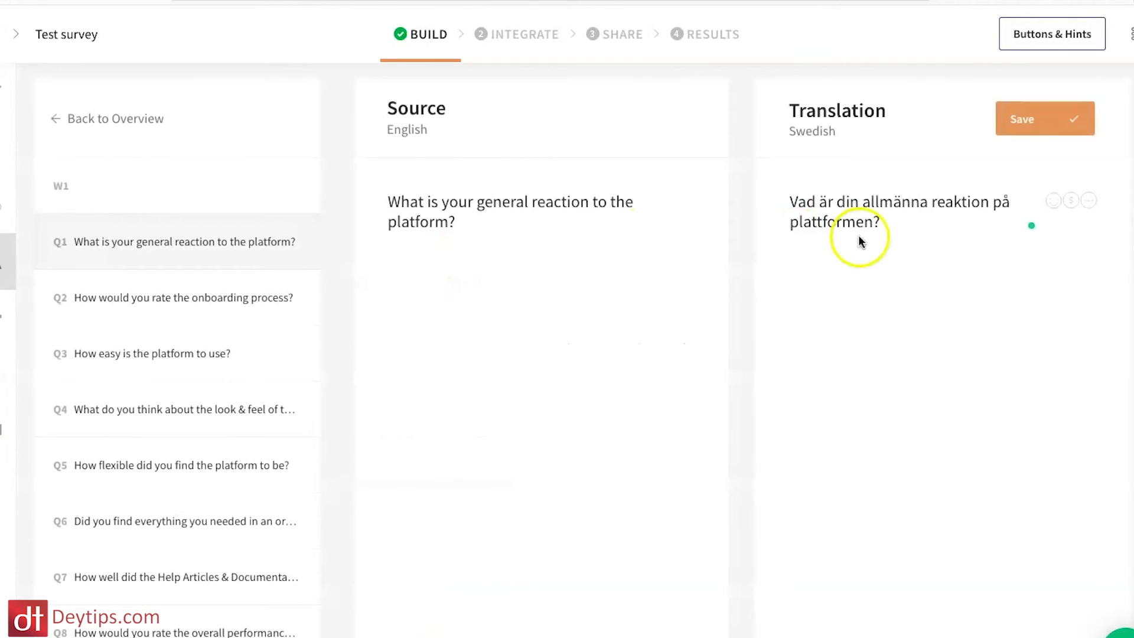
pyautogui.moveTo(904, 225); pyautogui.dragTo(792, 182)
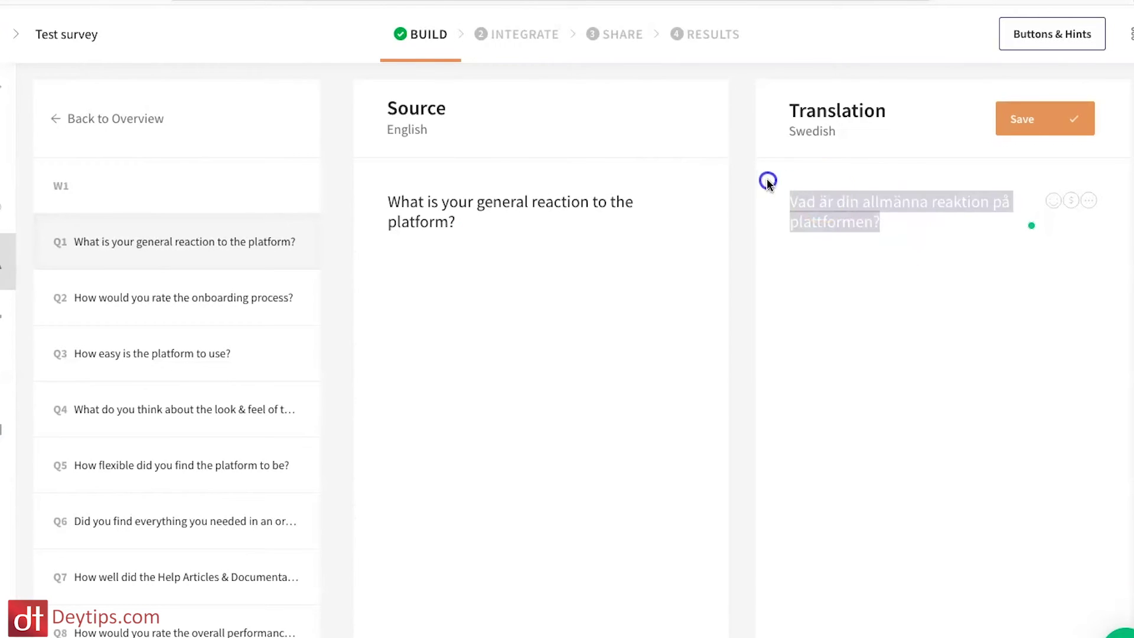
pyautogui.moveTo(933, 230); pyautogui.dragTo(800, 122)
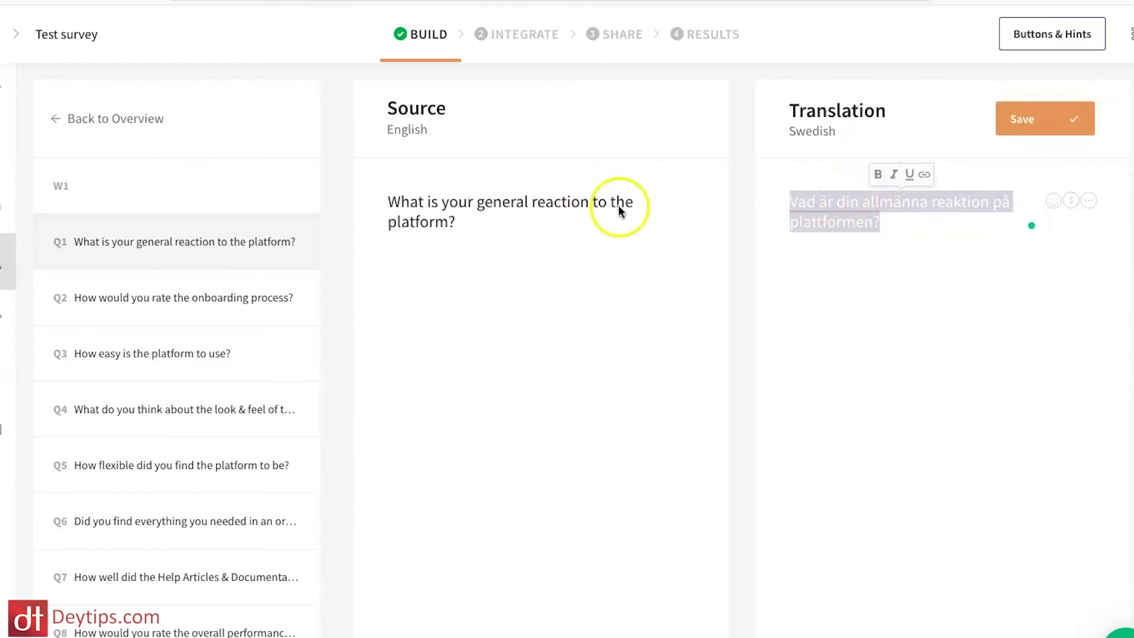
pyautogui.scroll(-5, 217, 349)
pyautogui.scroll(5, 186, 353)
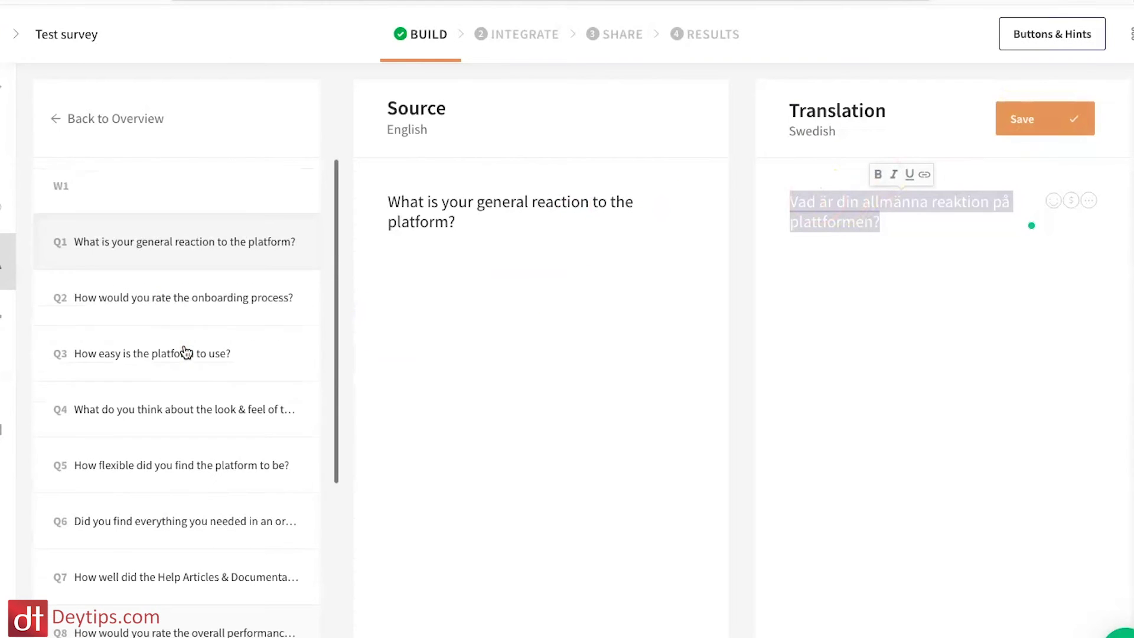
# - Return to the language overview showing Swedish (SV) checkmarks beside every question
pyautogui.click(53, 118)
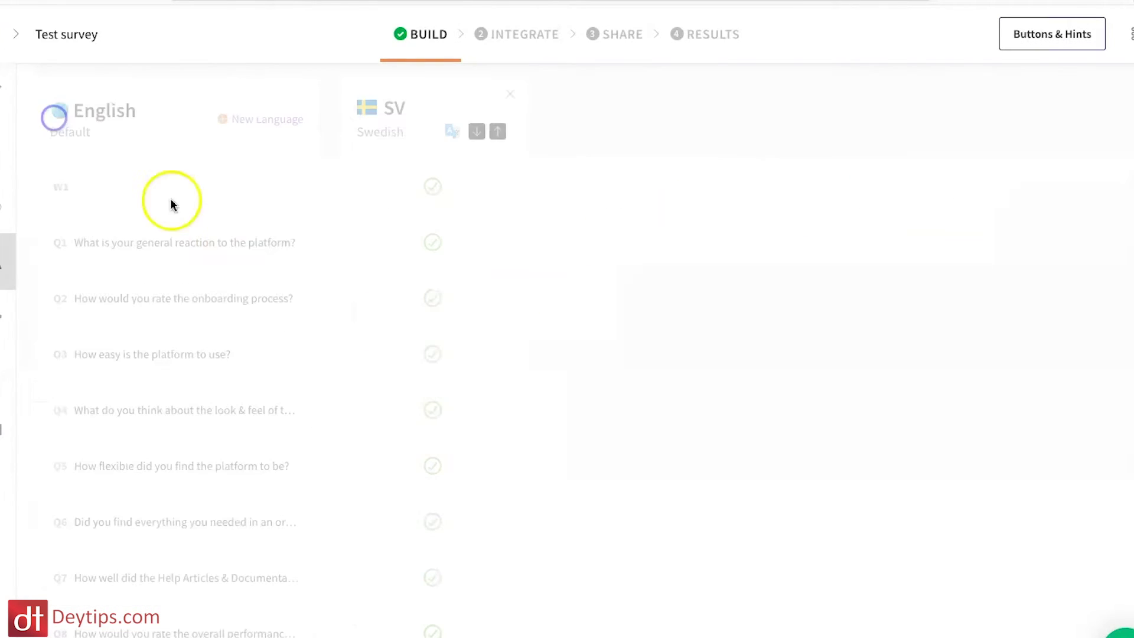
pyautogui.scroll(-5, 387, 329)
pyautogui.scroll(5, 387, 329)
pyautogui.click(393, 136)
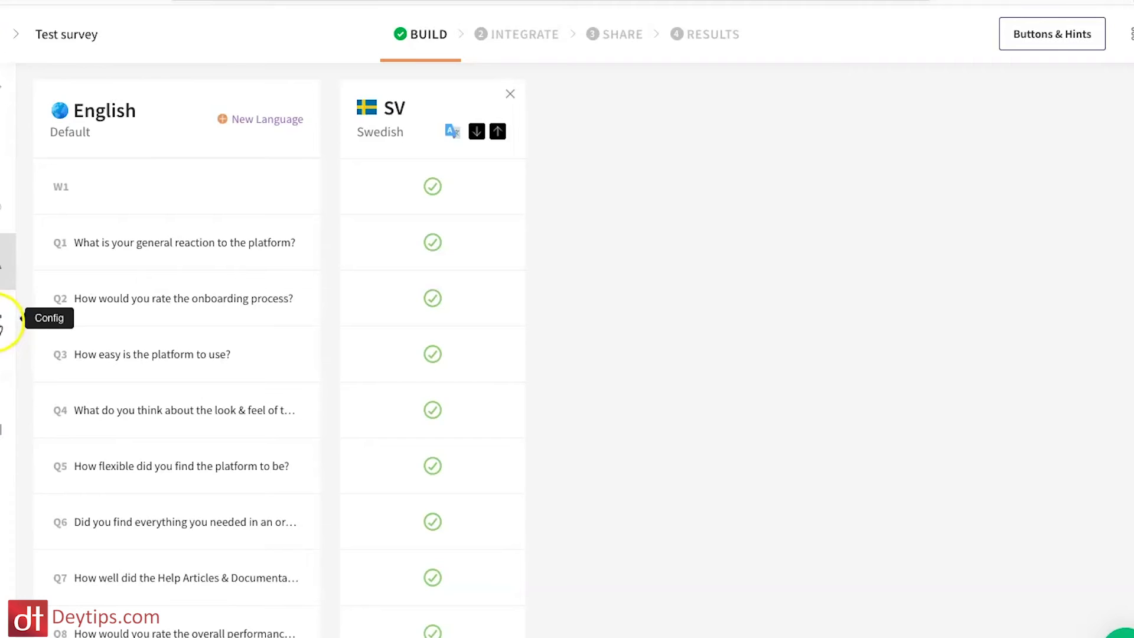
# - Review the survey's General Settings: workspace, default language and configuration options
pyautogui.click(1, 324)
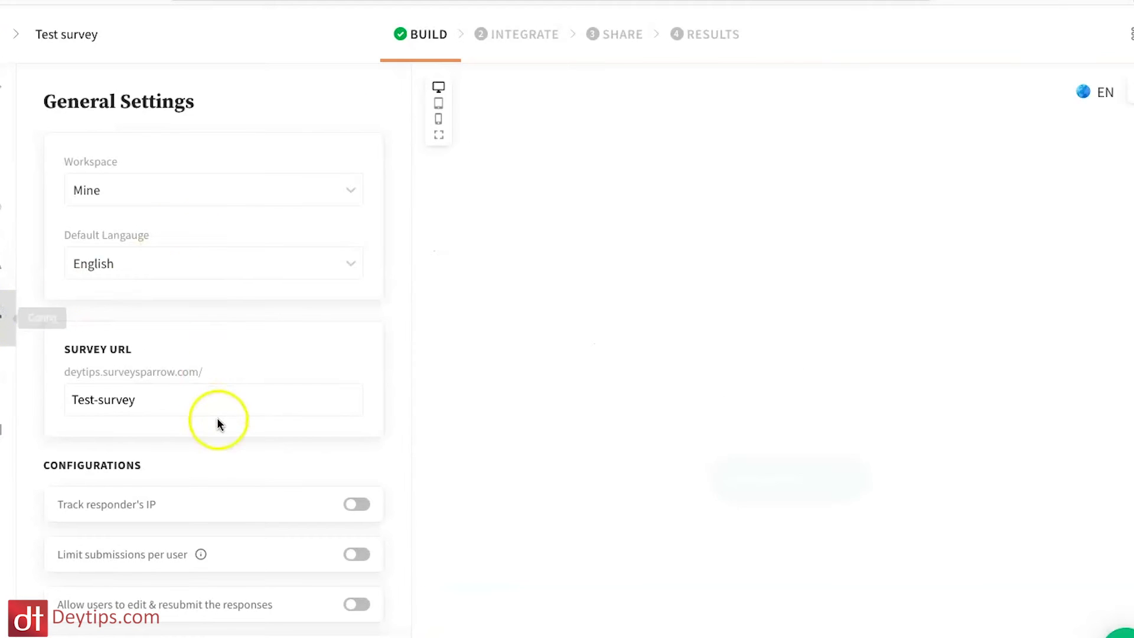
pyautogui.scroll(-1, 218, 422)
pyautogui.scroll(-4, 218, 422)
pyautogui.scroll(5, 219, 423)
pyautogui.scroll(-5, 218, 423)
pyautogui.scroll(5, 218, 417)
# - Select the Test-survey URL slug, then bring up the Email Notifications settings
pyautogui.click(168, 326)
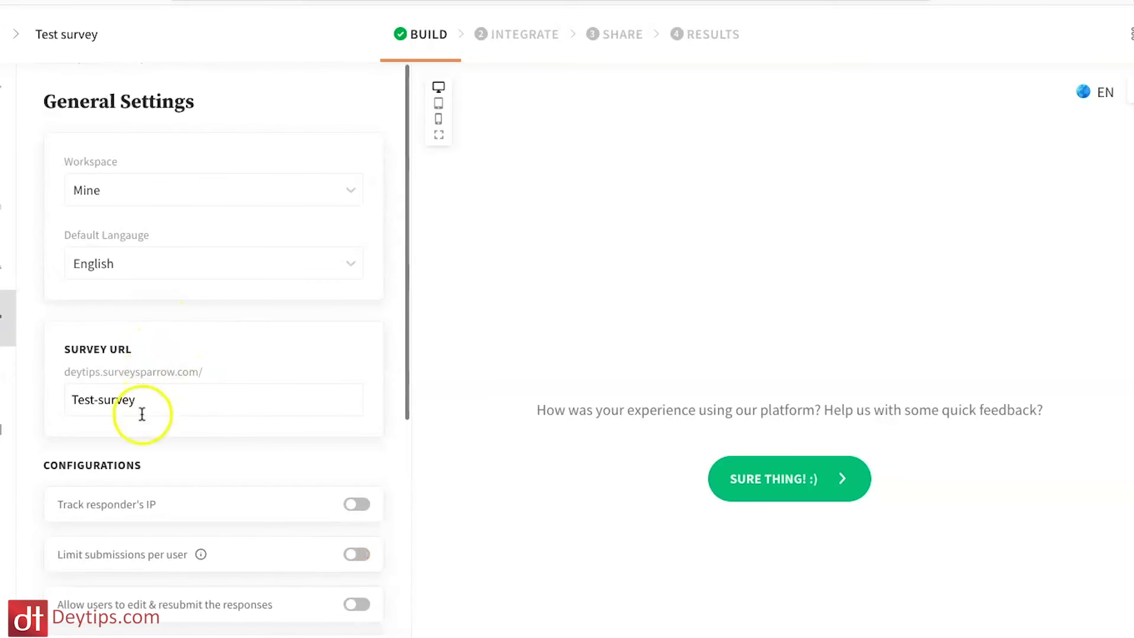
pyautogui.moveTo(144, 405); pyautogui.dragTo(68, 372)
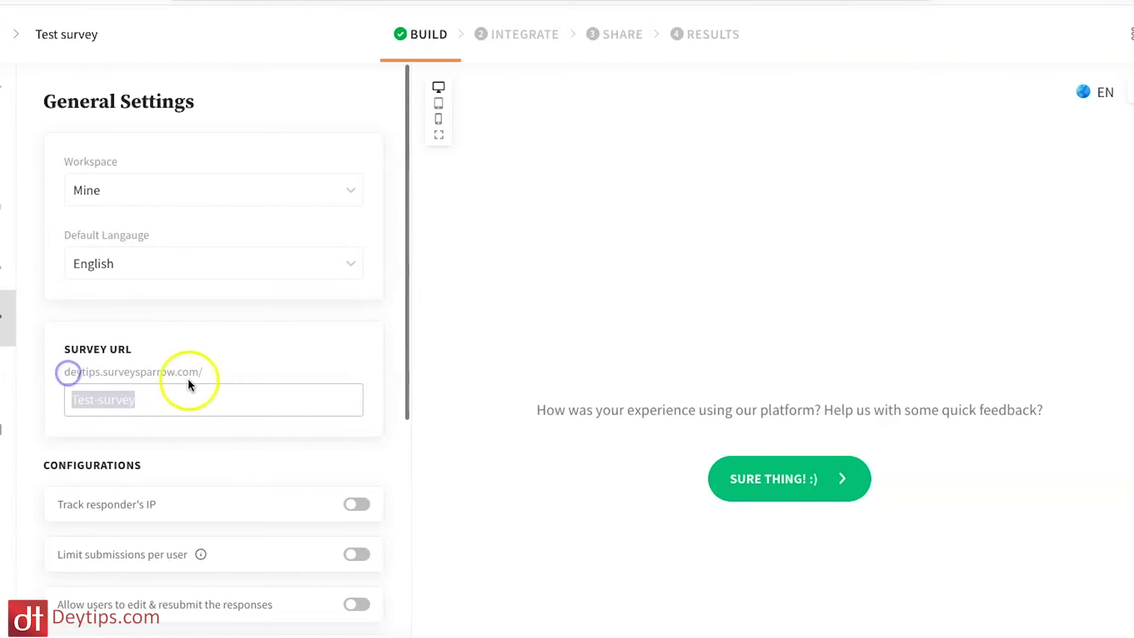
pyautogui.scroll(-5, 188, 383)
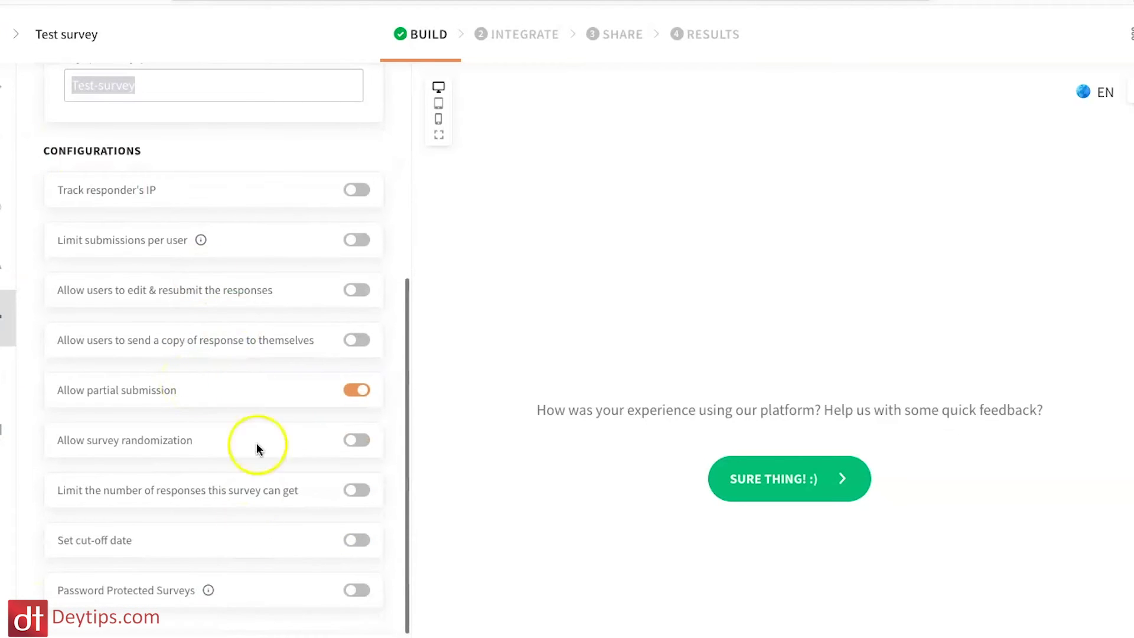
pyautogui.scroll(5, 218, 267)
pyautogui.scroll(-5, 218, 267)
pyautogui.scroll(3, 282, 303)
pyautogui.scroll(1, 282, 304)
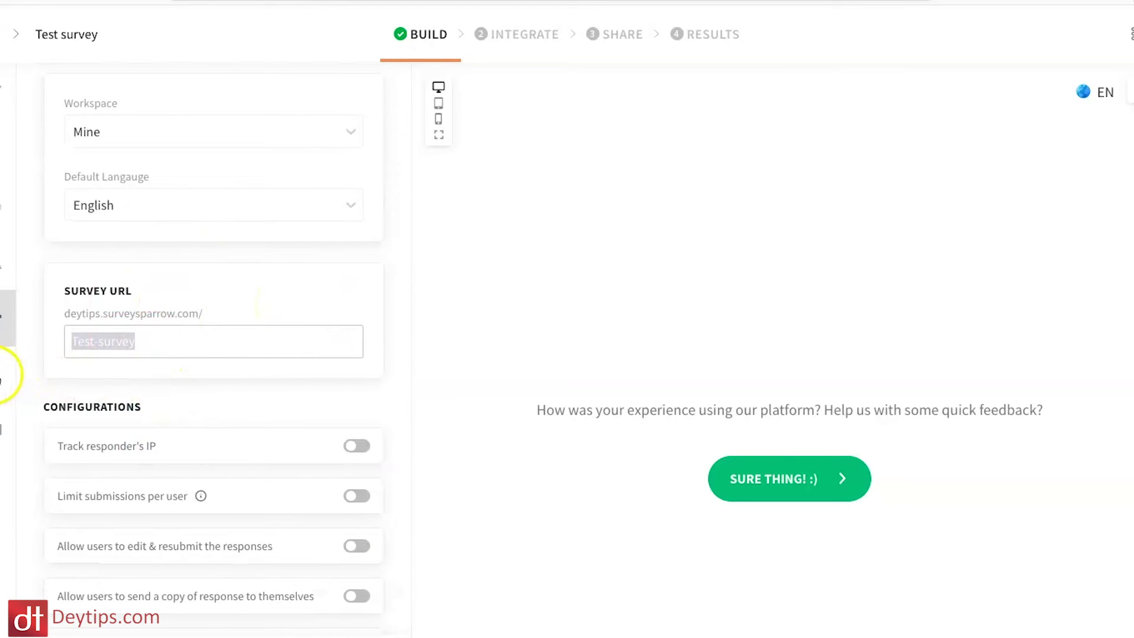
pyautogui.click(4, 373)
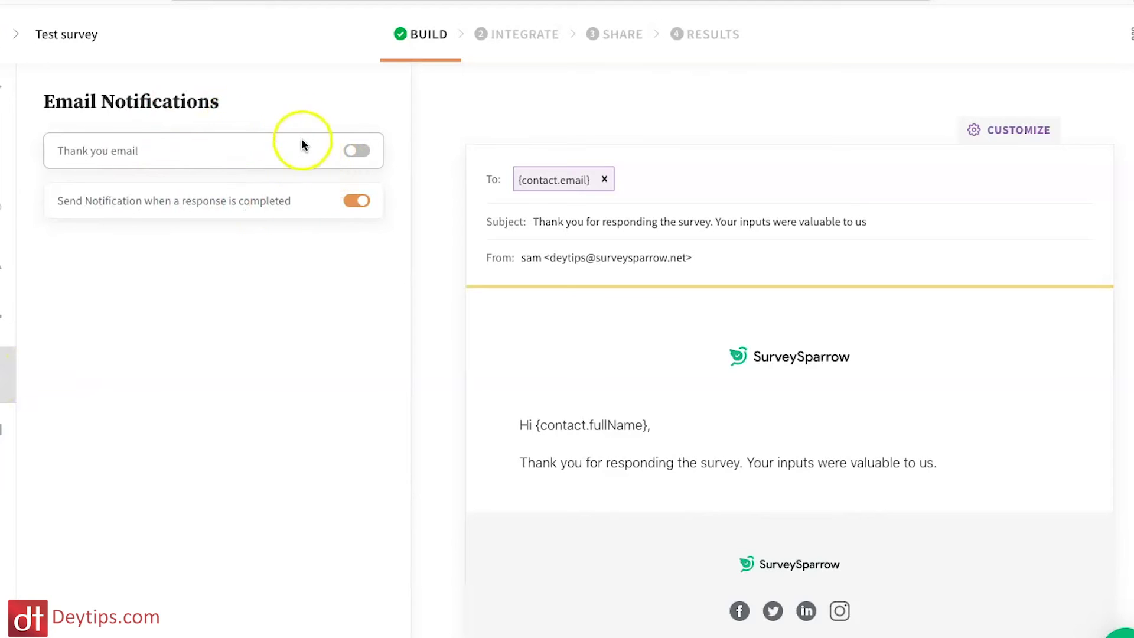
# - Switch the Thank you email on and the response-completed notification off
pyautogui.click(357, 151)
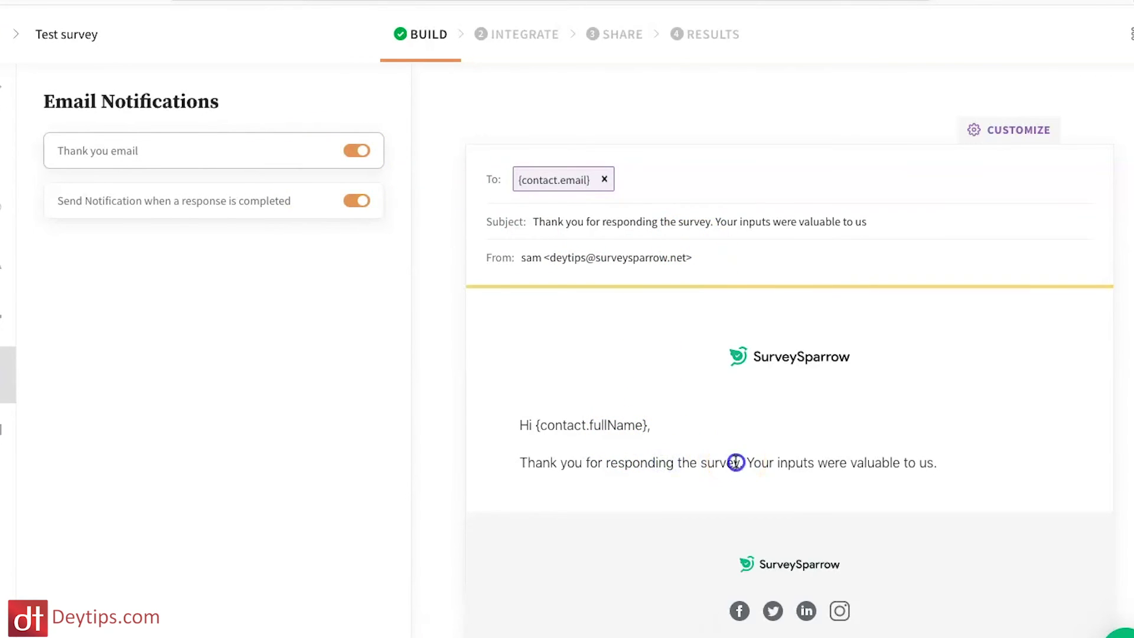
pyautogui.moveTo(733, 462); pyautogui.dragTo(937, 462)
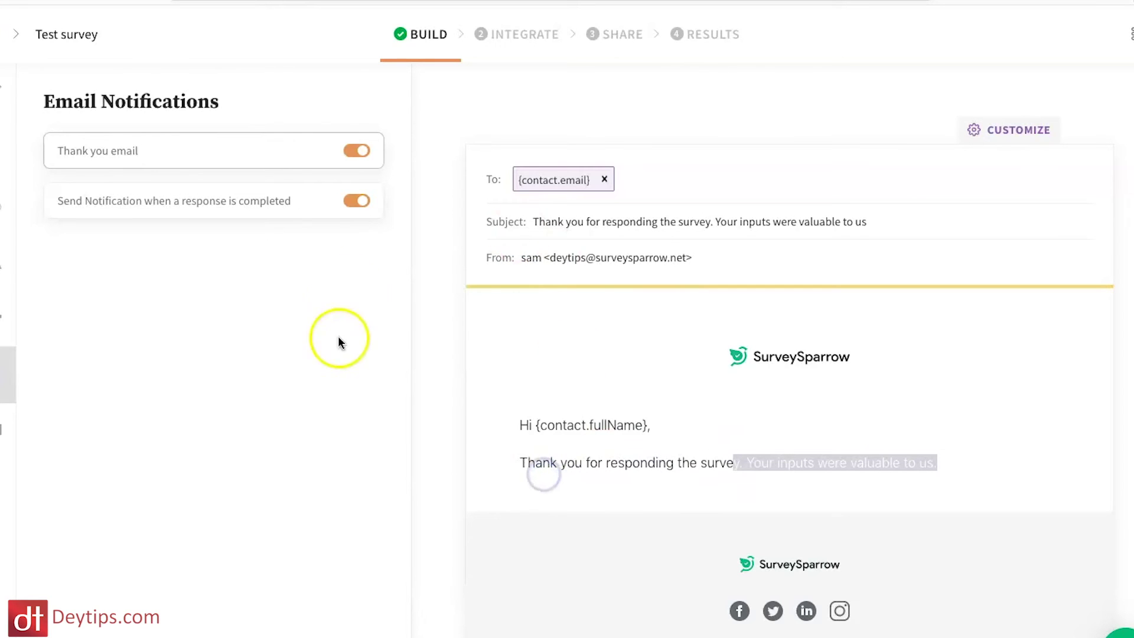
pyautogui.click(603, 357)
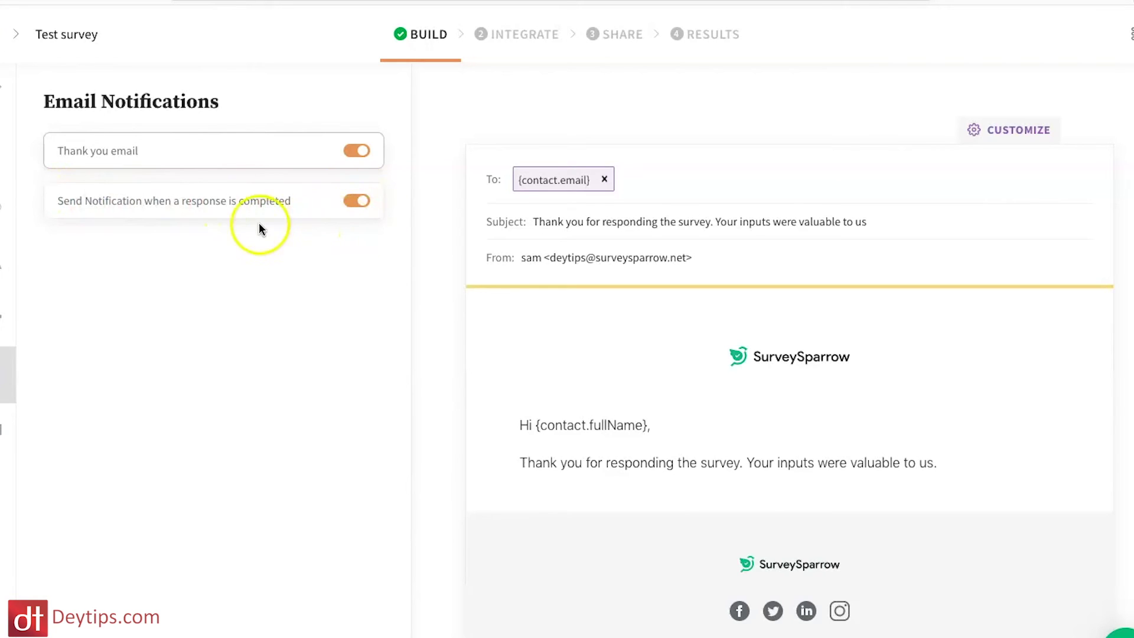
pyautogui.click(361, 201)
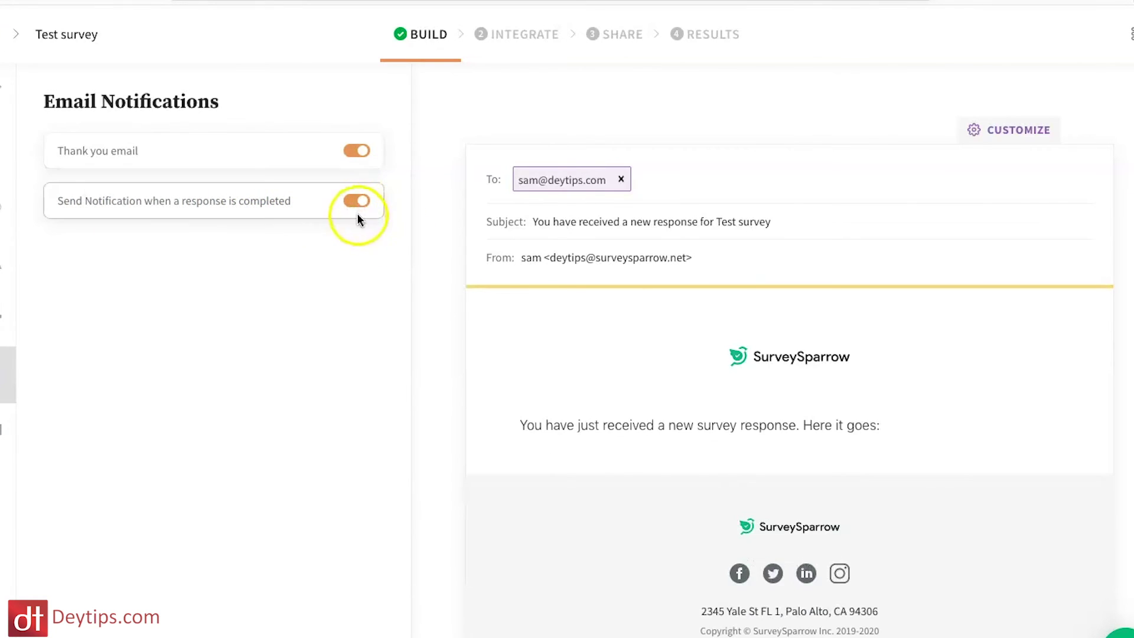
pyautogui.click(364, 201)
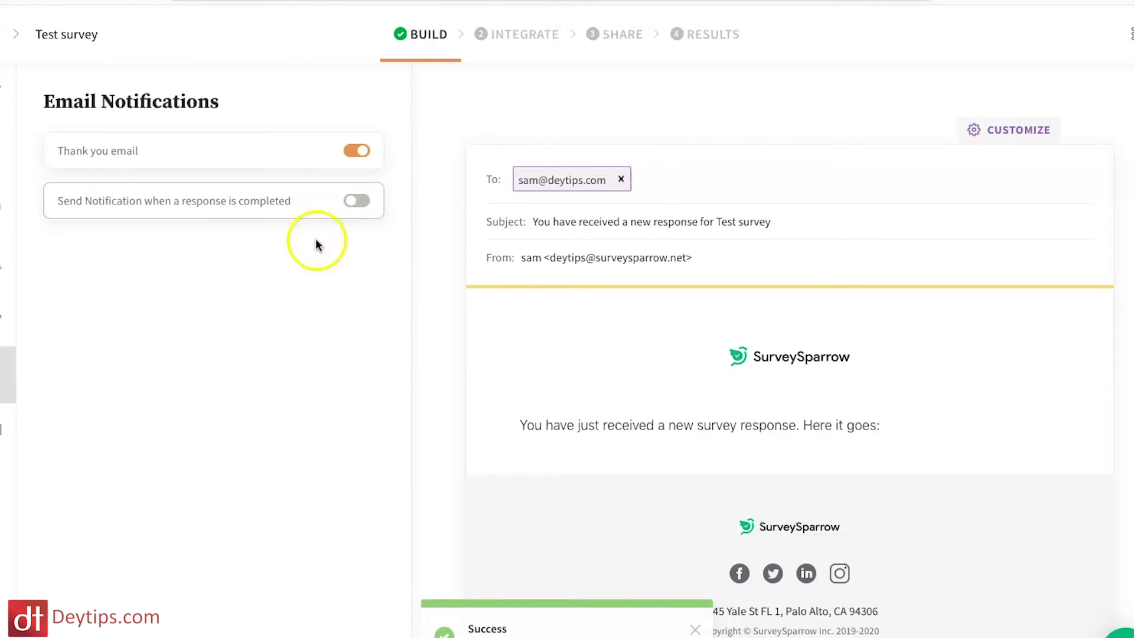
# - Show the Variables panel listing Contact_FirstName, Contact_Email and Contact_JobTitle
pyautogui.click(1, 207)
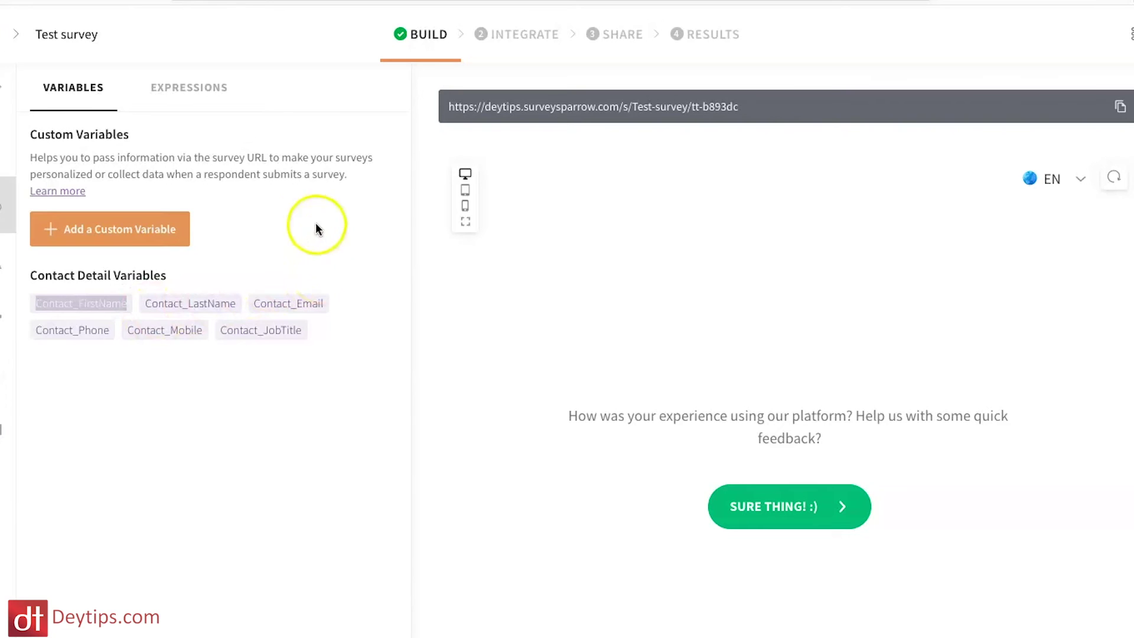
# - Browse the Integrate step's app list, including AWeber, Google Sheets and Hubspot
pyautogui.click(531, 50)
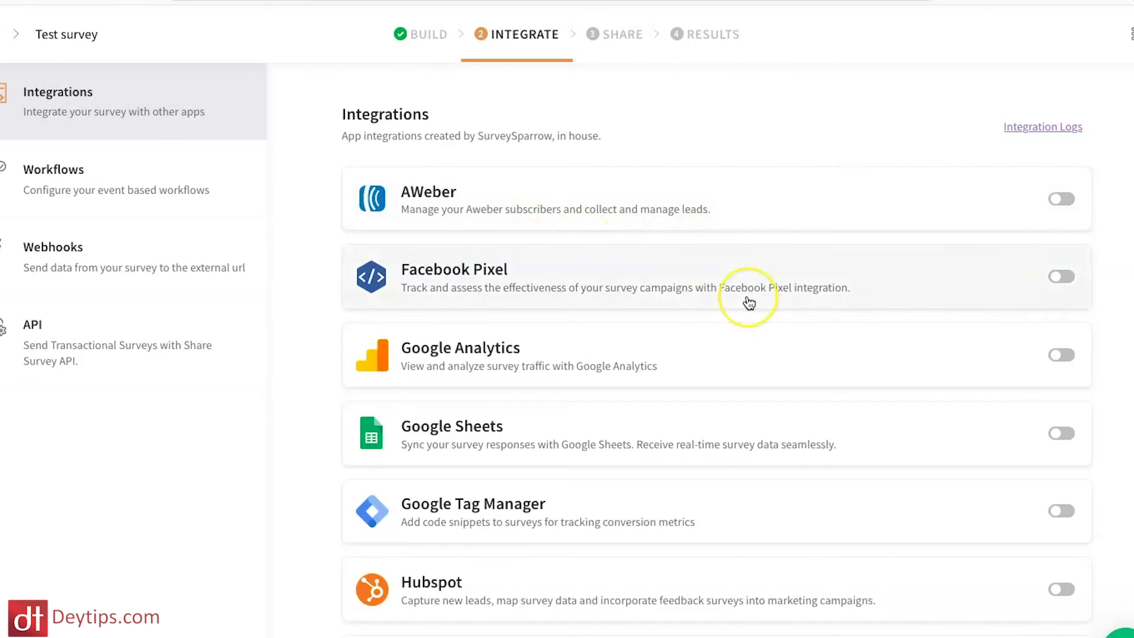
pyautogui.scroll(-7, 749, 303)
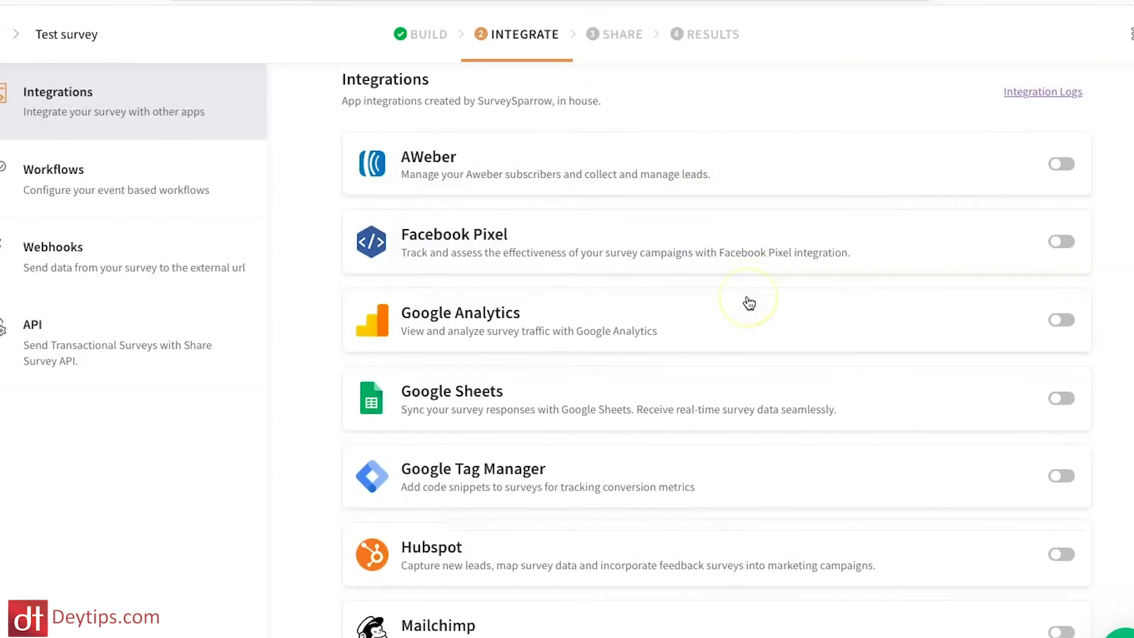
pyautogui.scroll(7, 749, 303)
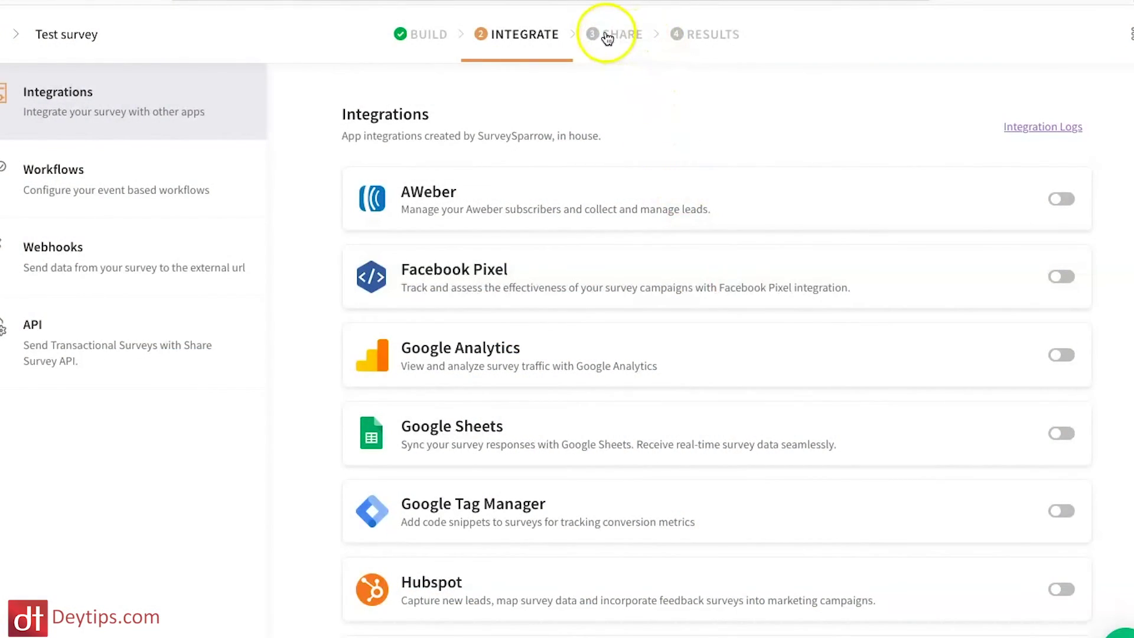
# - Copy the public survey link, load it in a new tab, and rate the first question 5
pyautogui.click(607, 36)
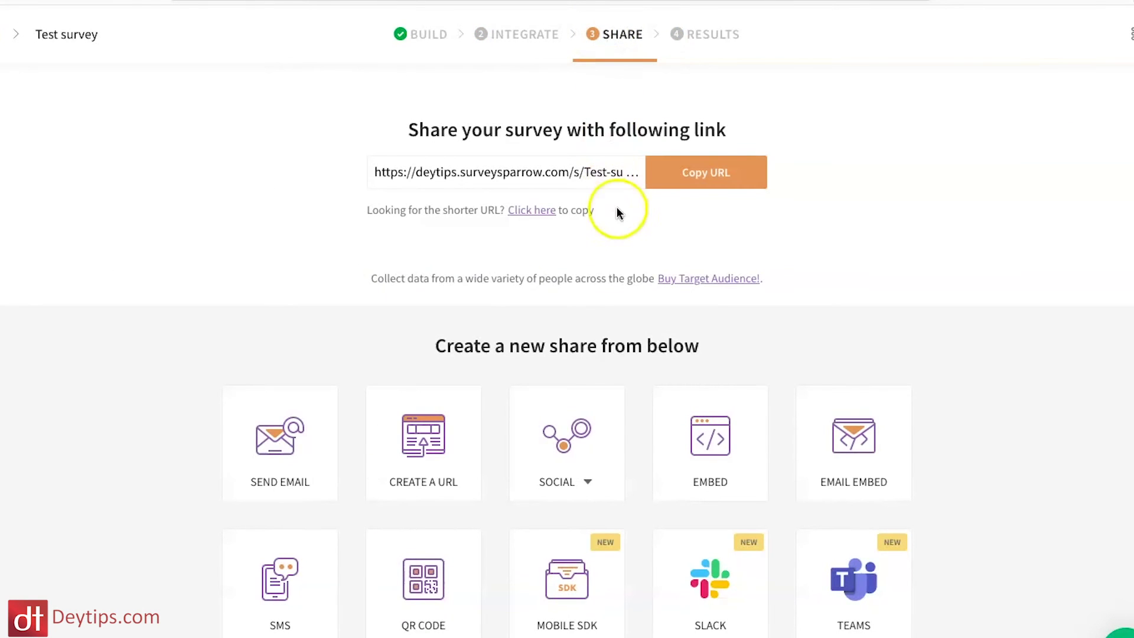
pyautogui.click(704, 177)
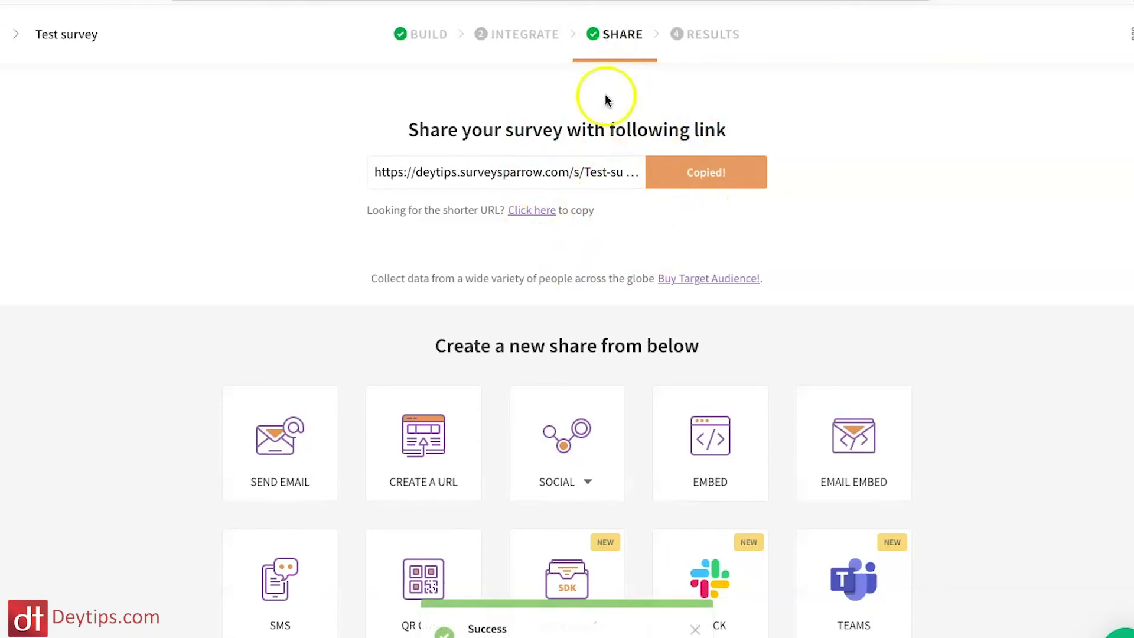
pyautogui.press('super+t')
pyautogui.click(501, 3)
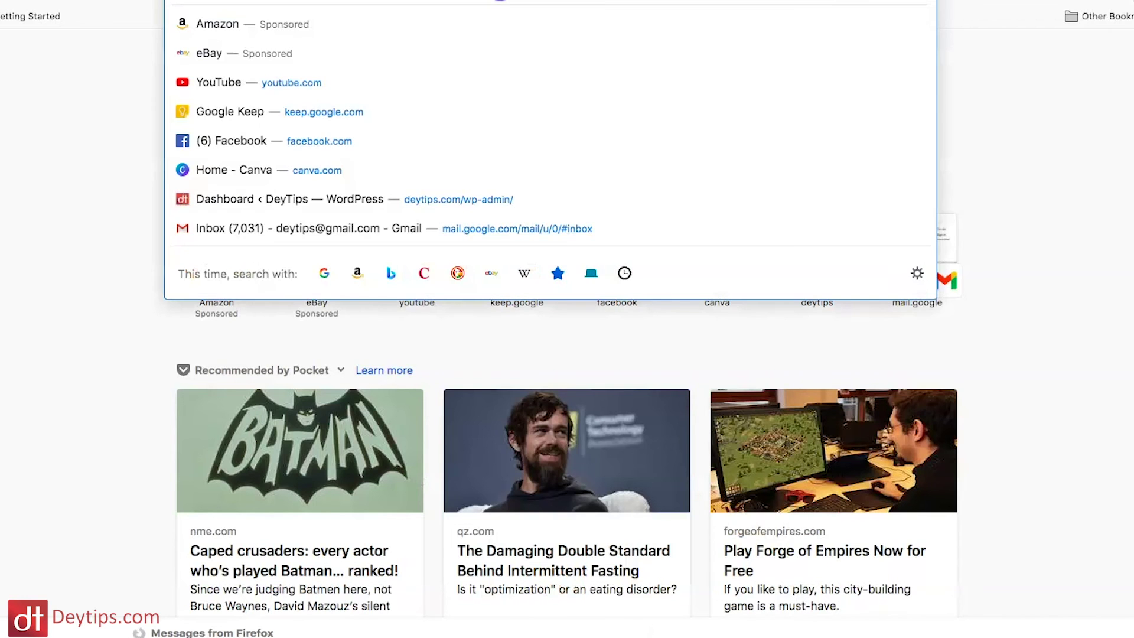
pyautogui.press('super+v')
pyautogui.press('Return')
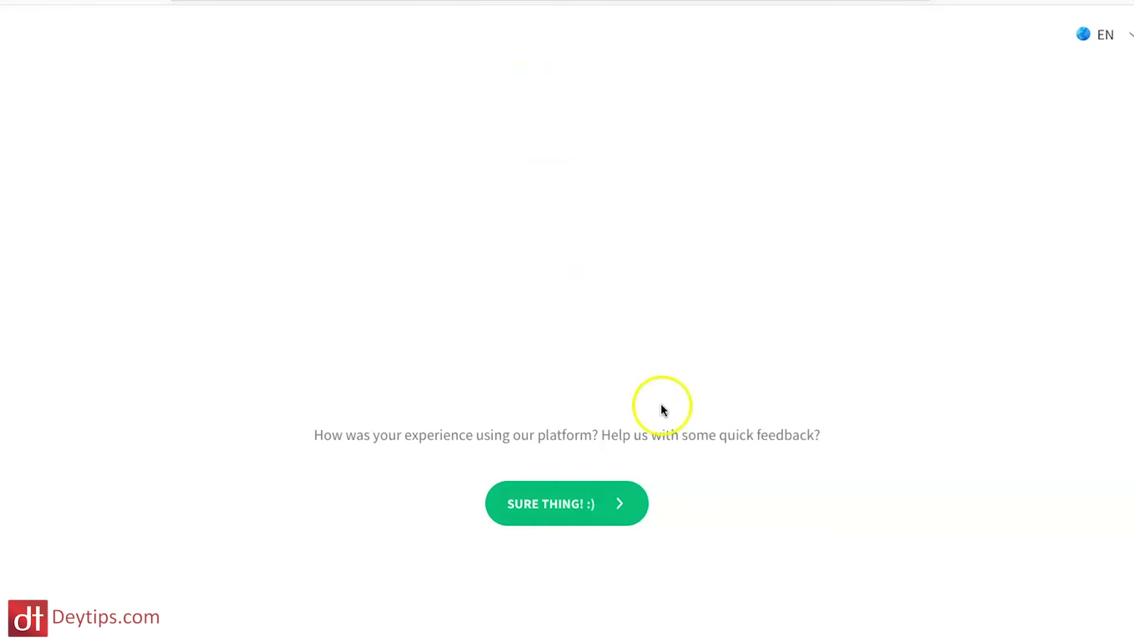
pyautogui.click(582, 494)
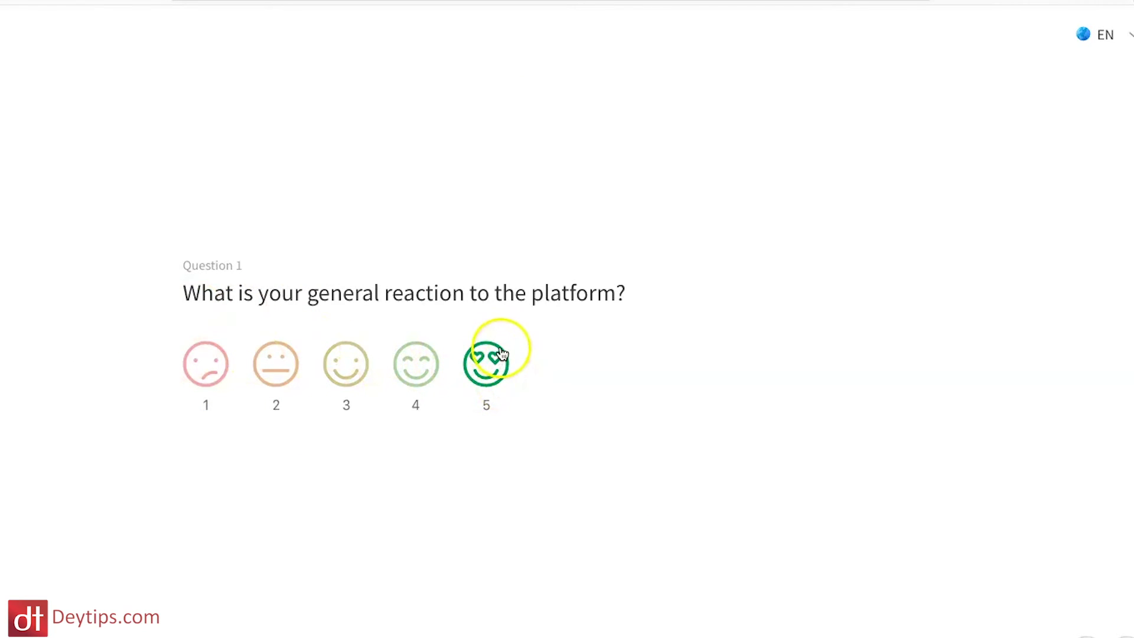
pyautogui.click(482, 353)
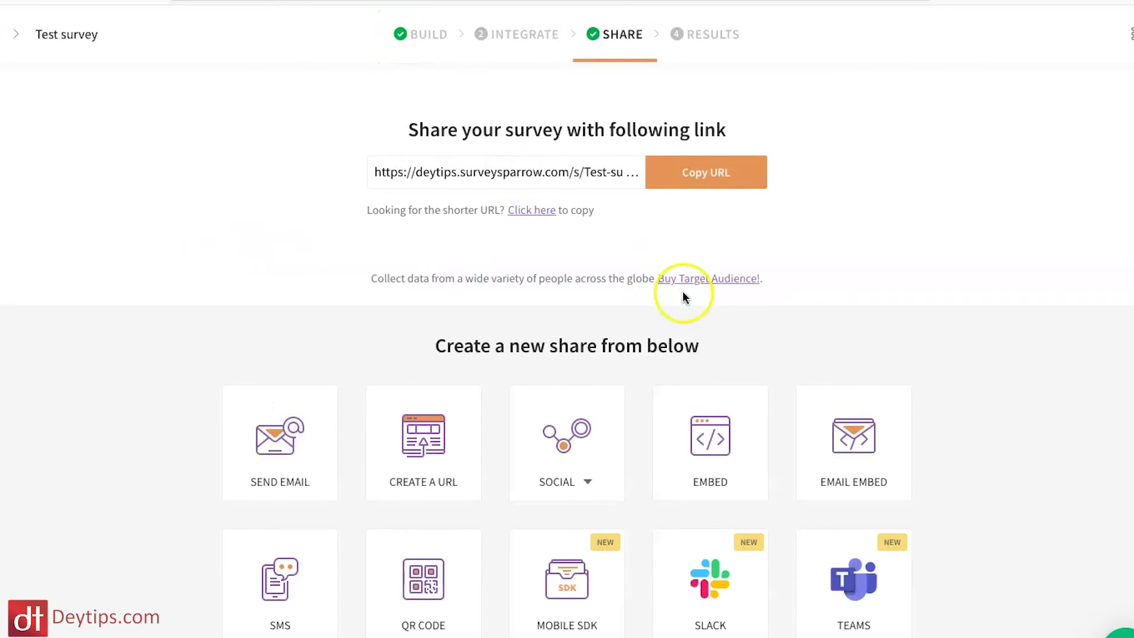
pyautogui.scroll(-3, 684, 296)
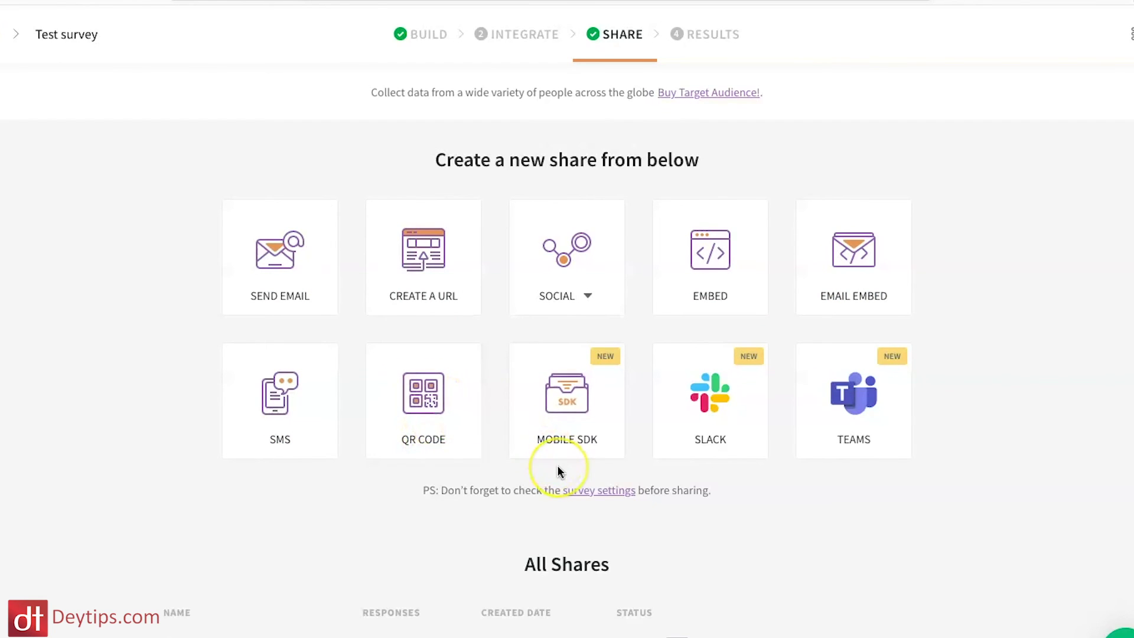
pyautogui.scroll(-1, 558, 470)
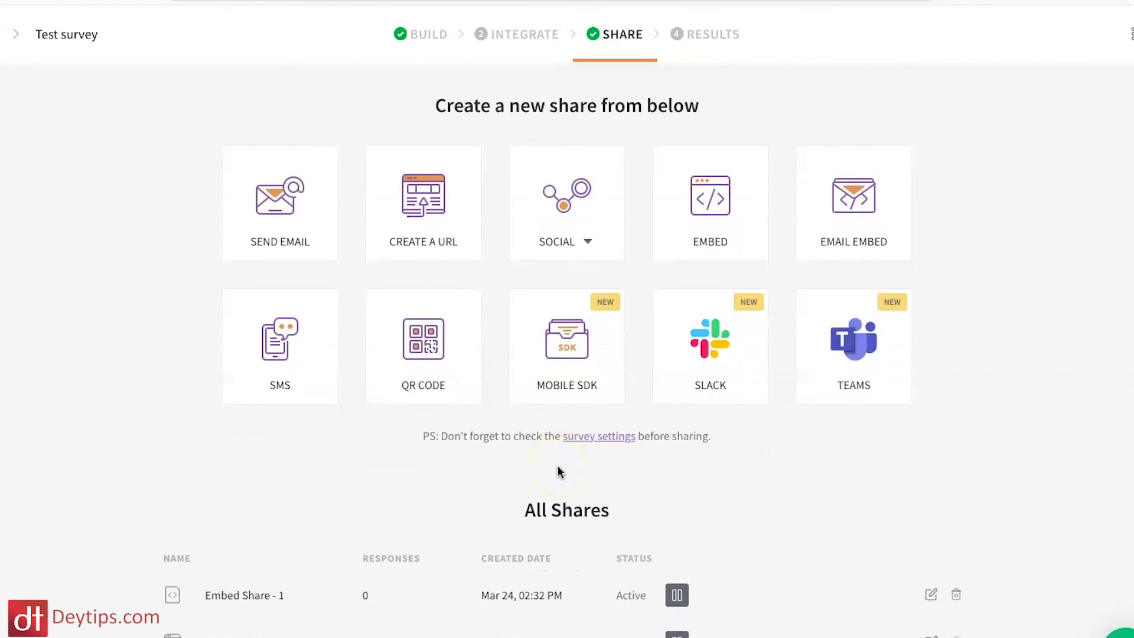
pyautogui.scroll(4, 558, 469)
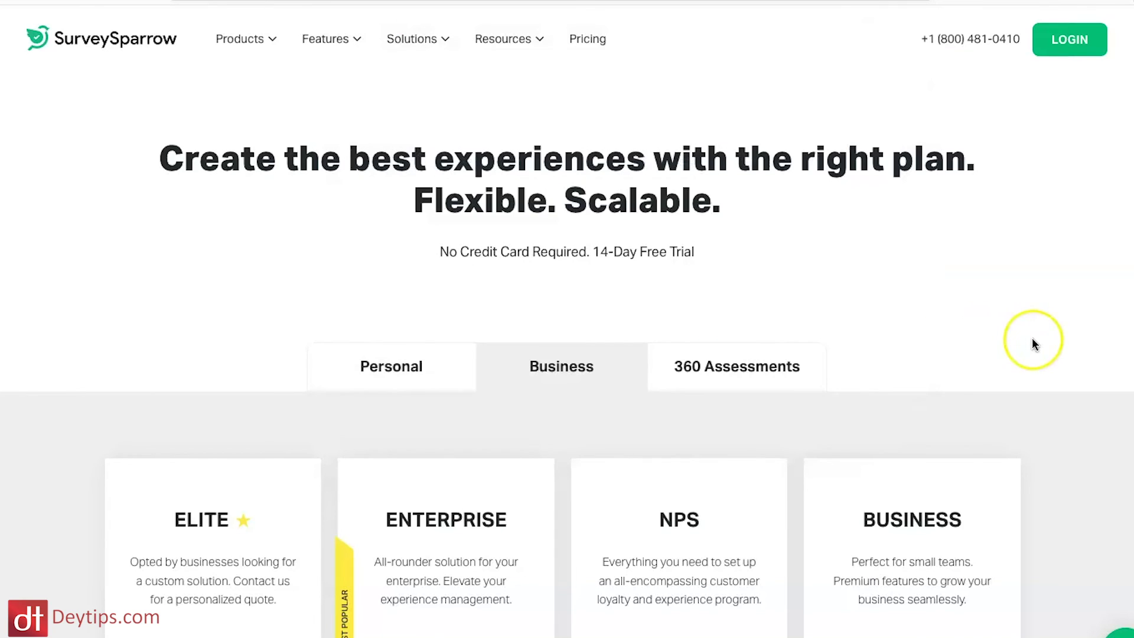
# - Scroll through the plan cards: Enterprise $449, NPS $249, Business $149 per month
pyautogui.scroll(-7, 1032, 343)
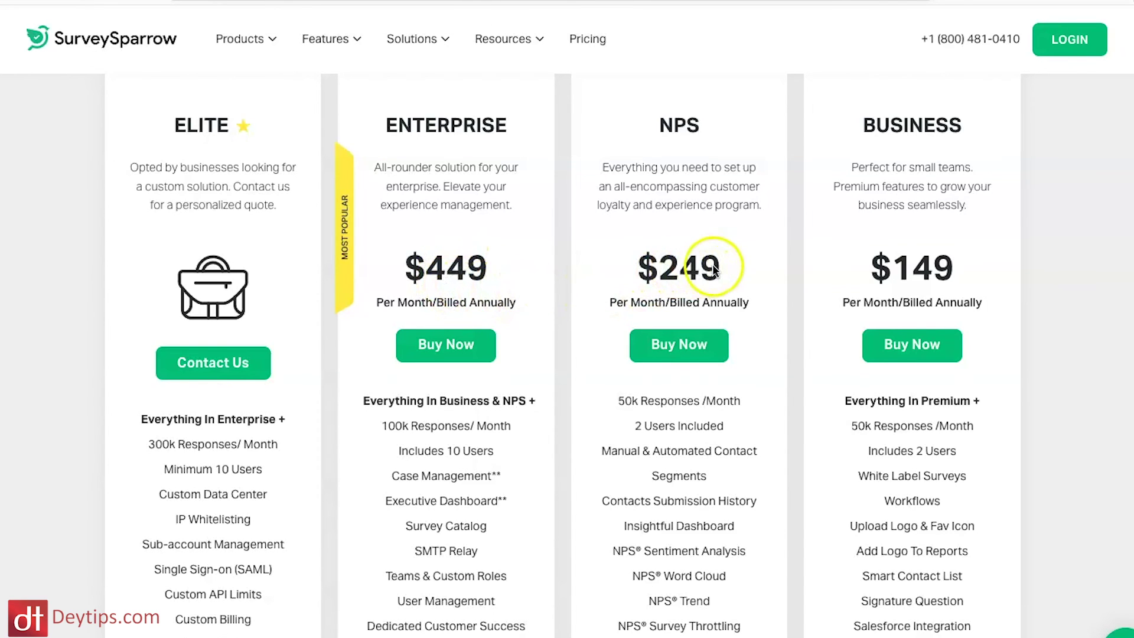
pyautogui.scroll(-1, 717, 260)
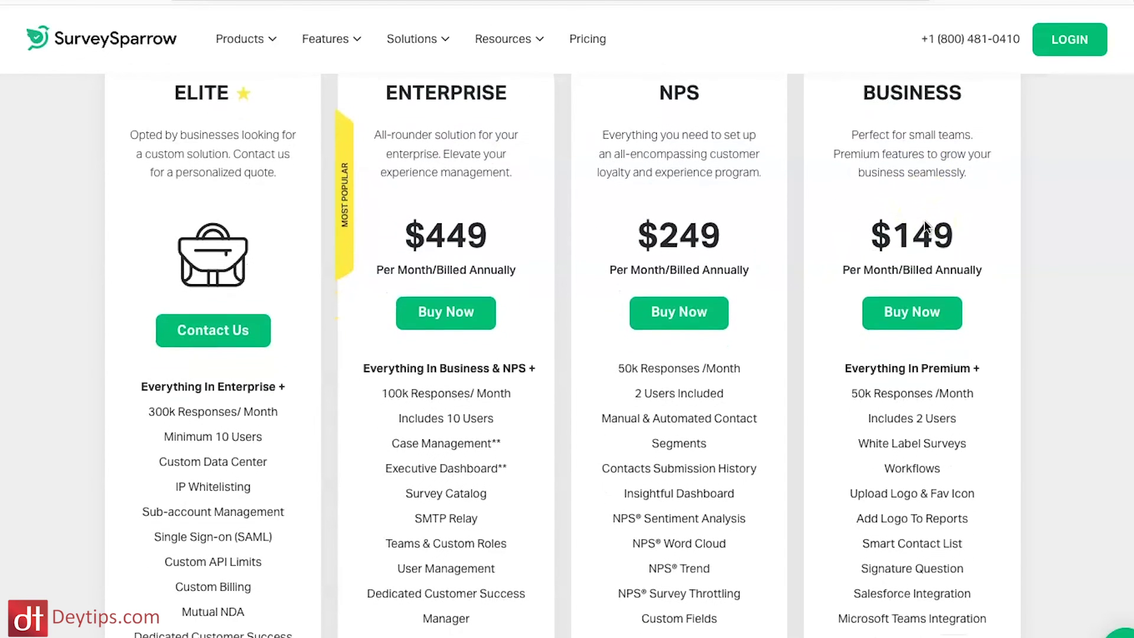
pyautogui.scroll(-2, 958, 239)
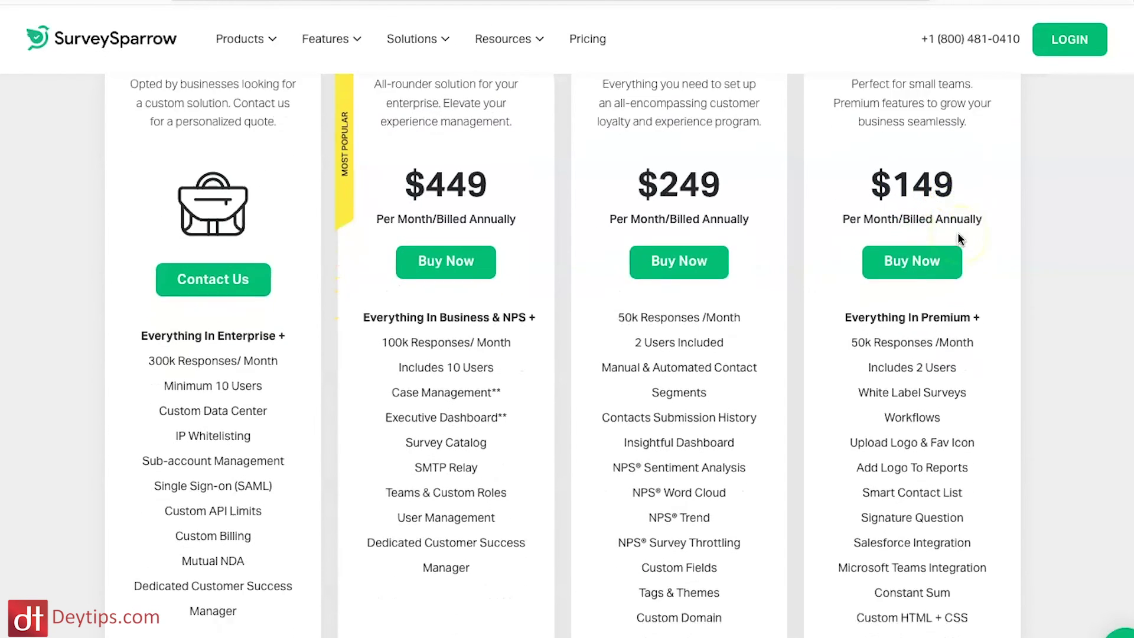
pyautogui.scroll(-3, 958, 239)
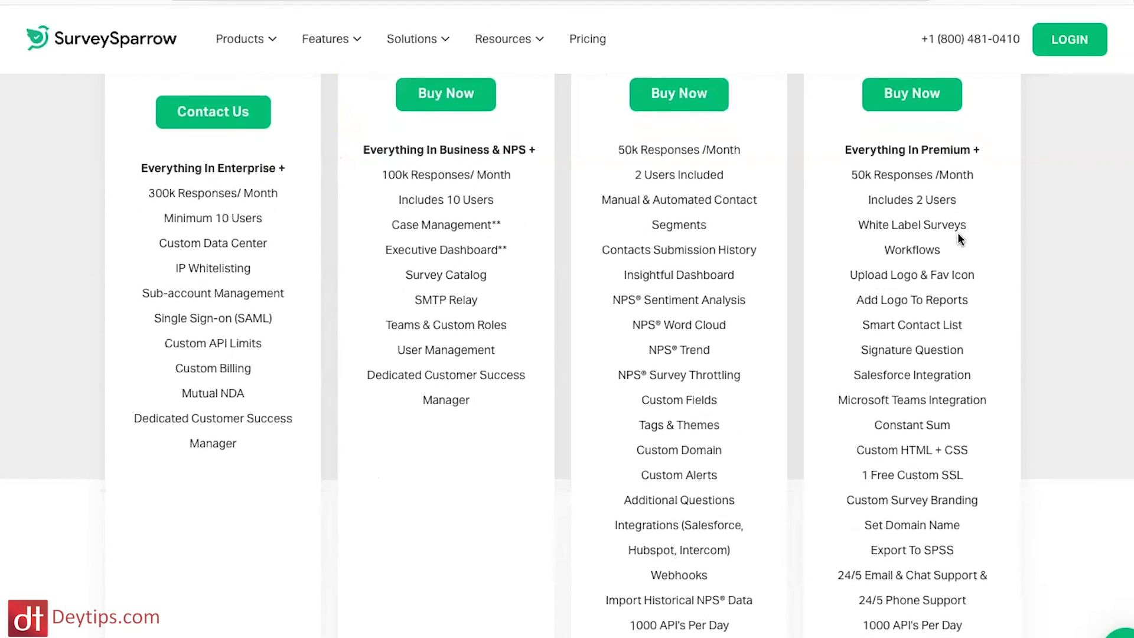